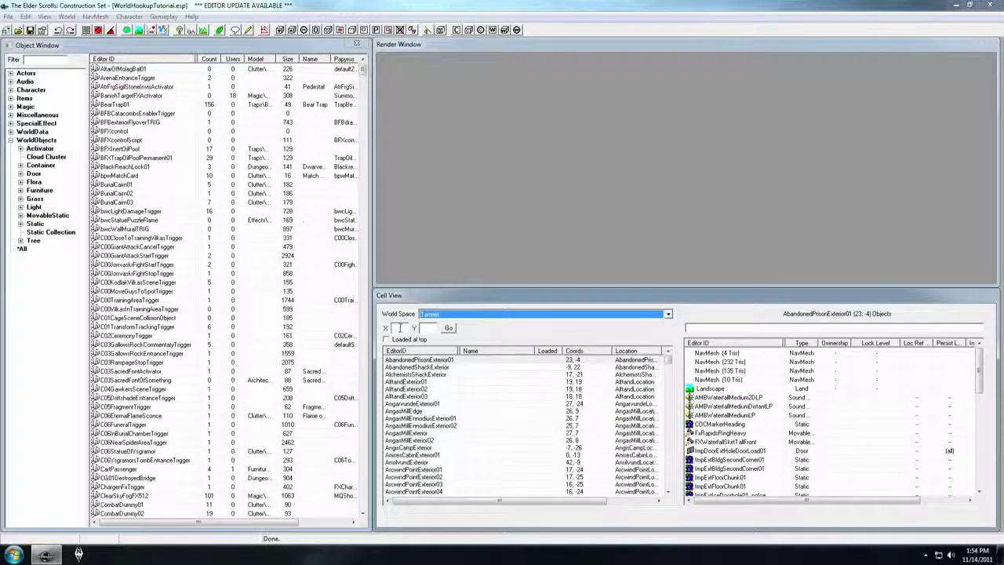
Load the Tamriel exterior cell at coordinates 3, -11 and list the loaded cells first
{"action": "left_click", "coordinate": [398, 328]}
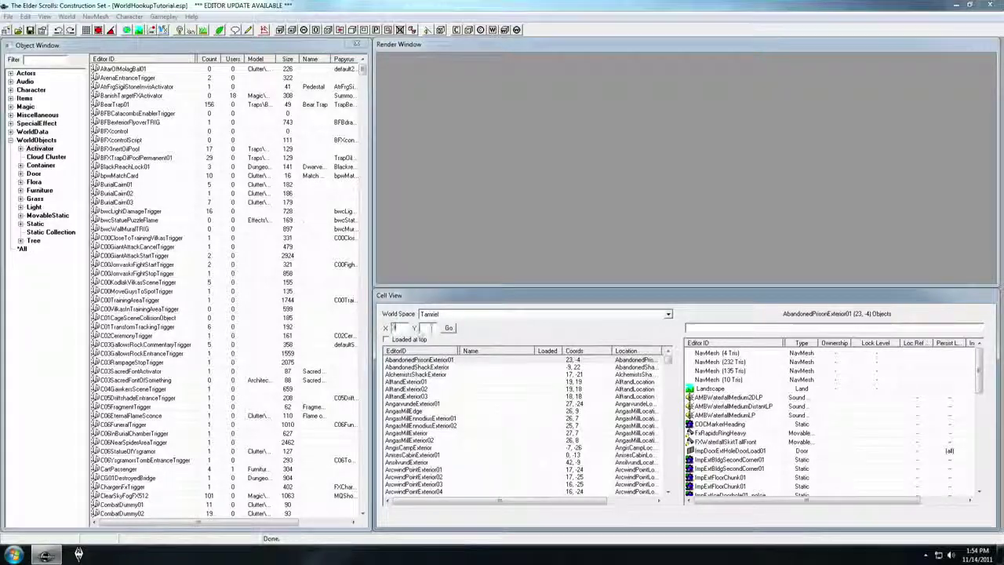
{"action": "type", "text": "-11"}
{"action": "left_click", "coordinate": [448, 328]}
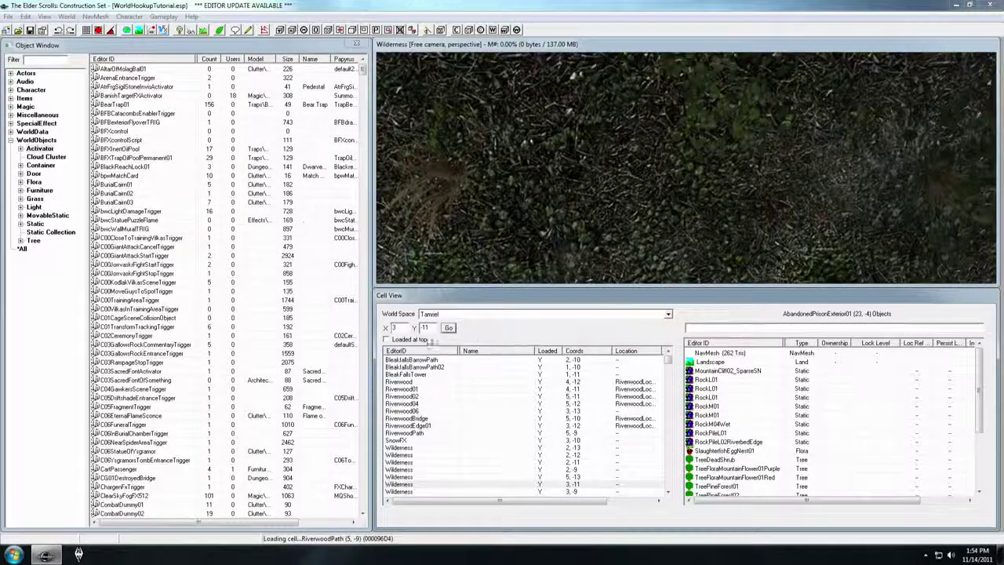
{"action": "left_click", "coordinate": [397, 341]}
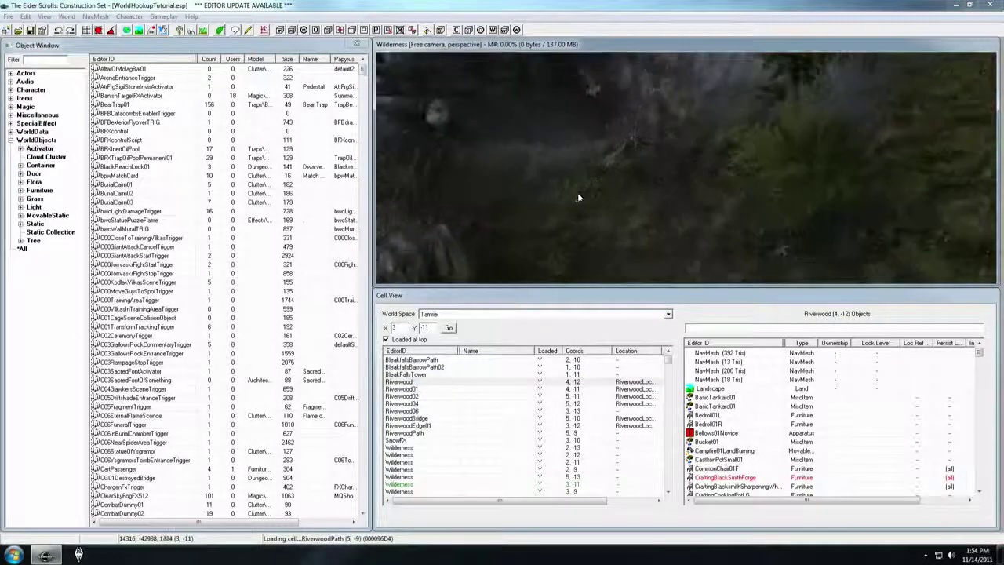
Survey the terrain around cell 3, -11 and check which cells the rocky hillside and its surroundings belong to
{"action": "scroll", "coordinate": [616, 195], "scroll_direction": "up", "scroll_amount": 5}
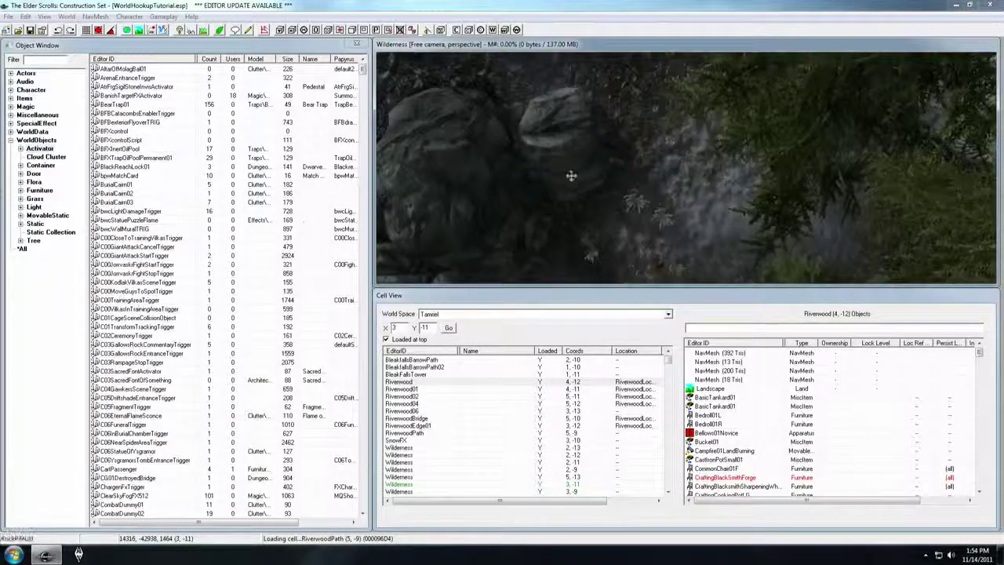
{"action": "scroll", "coordinate": [607, 135], "scroll_direction": "up", "scroll_amount": 5}
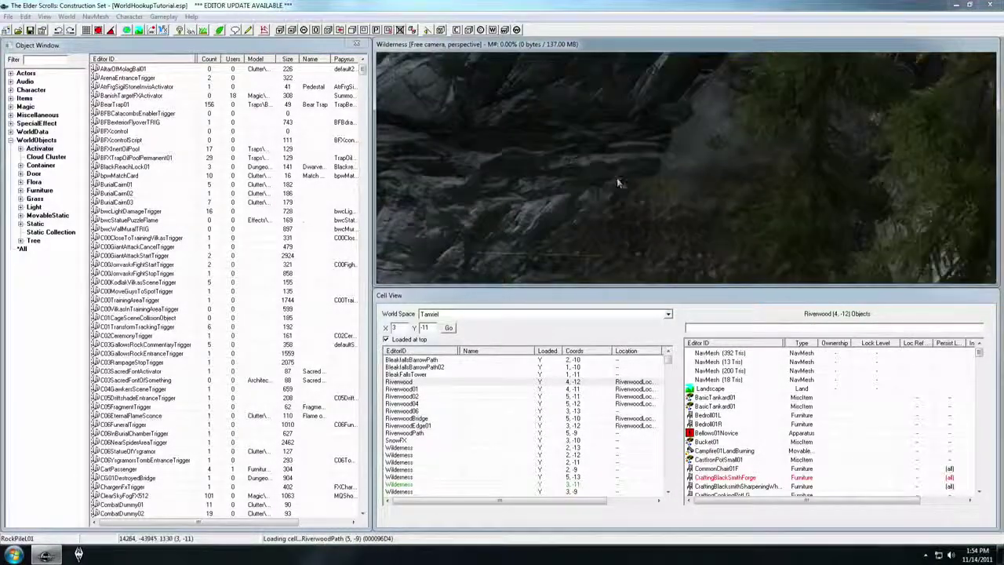
{"action": "middle_click_drag", "start_coordinate": [592, 170], "coordinate": [603, 139]}
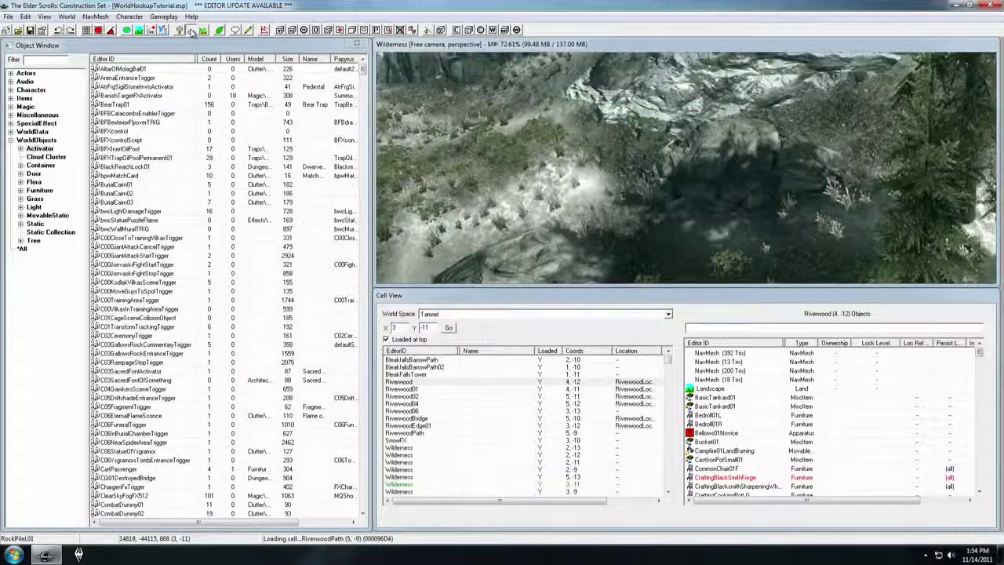
{"action": "mouse_move", "coordinate": [688, 168]}
{"action": "middle_mouse_down"}
{"action": "mouse_move", "coordinate": [681, 159]}
{"action": "mouse_move", "coordinate": [706, 176]}
{"action": "middle_mouse_up"}
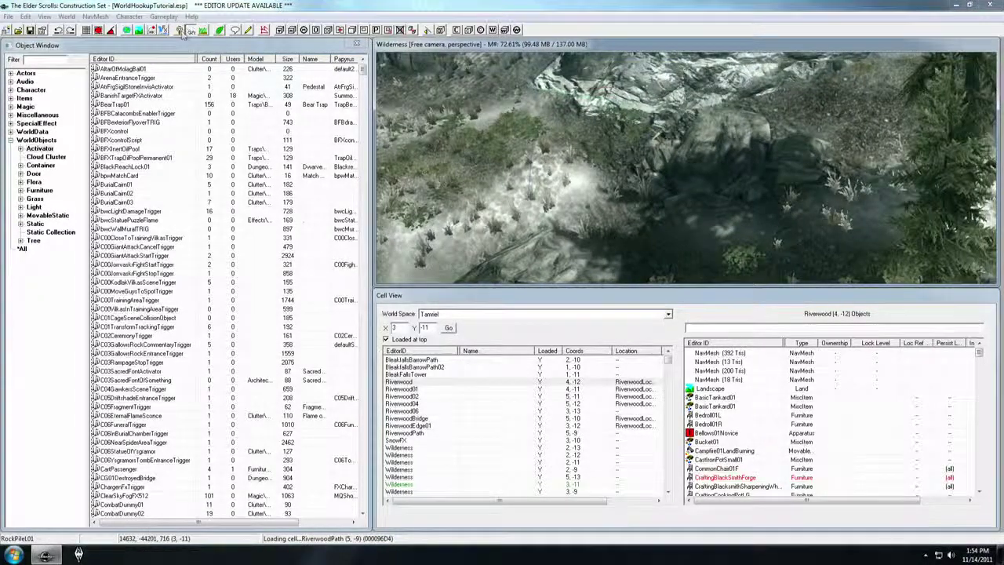
{"action": "middle_click_drag", "start_coordinate": [772, 208], "coordinate": [681, 176]}
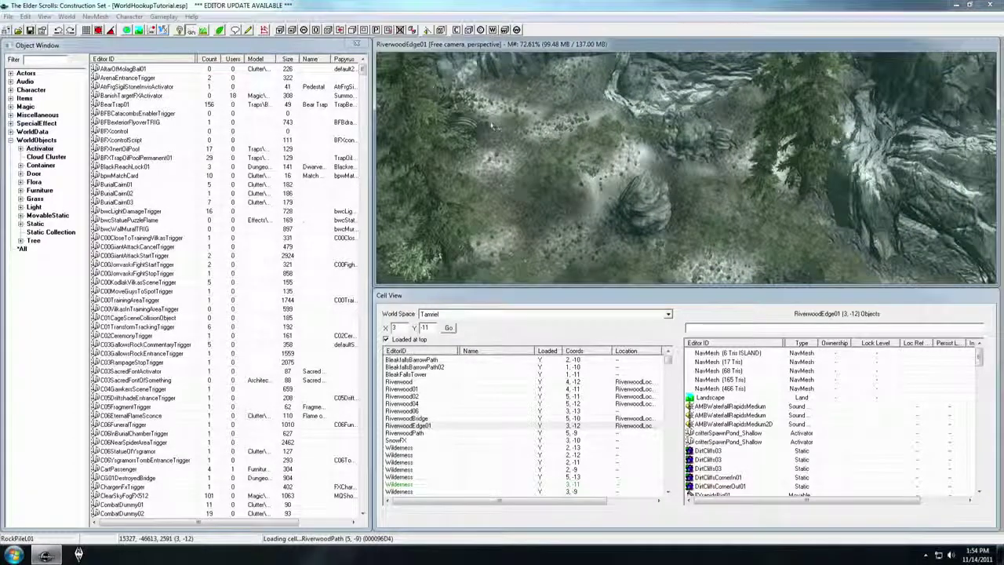
{"action": "middle_click_drag", "start_coordinate": [493, 126], "coordinate": [461, 67]}
{"action": "middle_click_drag", "start_coordinate": [618, 107], "coordinate": [637, 162]}
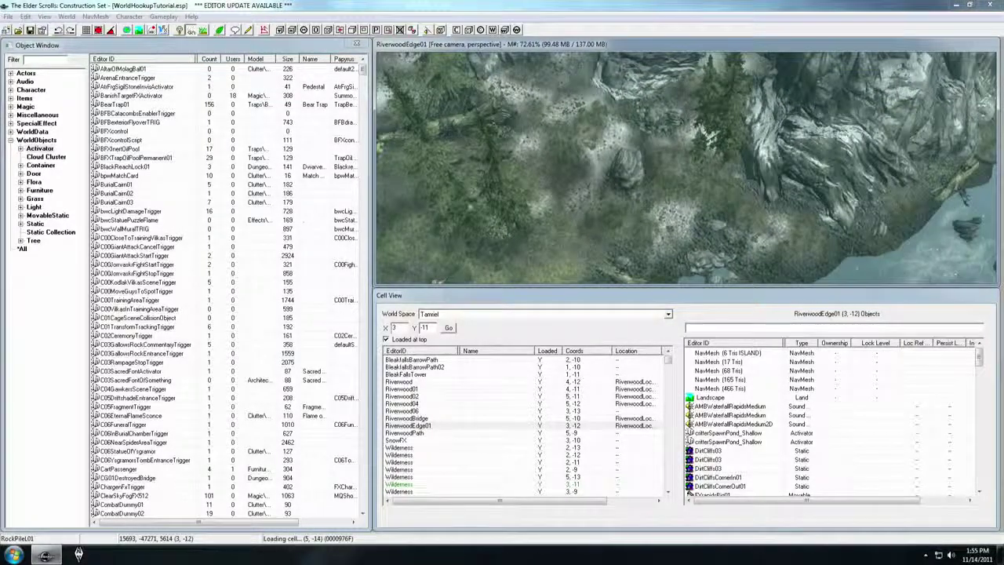
{"action": "middle_click_drag", "start_coordinate": [517, 200], "coordinate": [515, 191]}
{"action": "scroll", "coordinate": [515, 191], "scroll_direction": "down", "scroll_amount": 1}
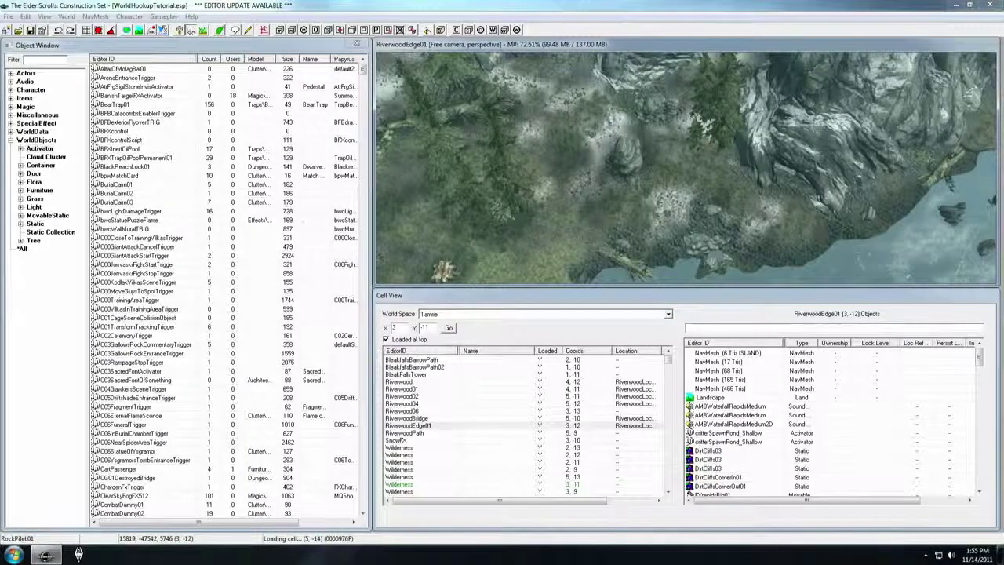
{"action": "middle_click_drag", "start_coordinate": [643, 65], "coordinate": [656, 128]}
{"action": "scroll", "coordinate": [656, 127], "scroll_direction": "up", "scroll_amount": 1}
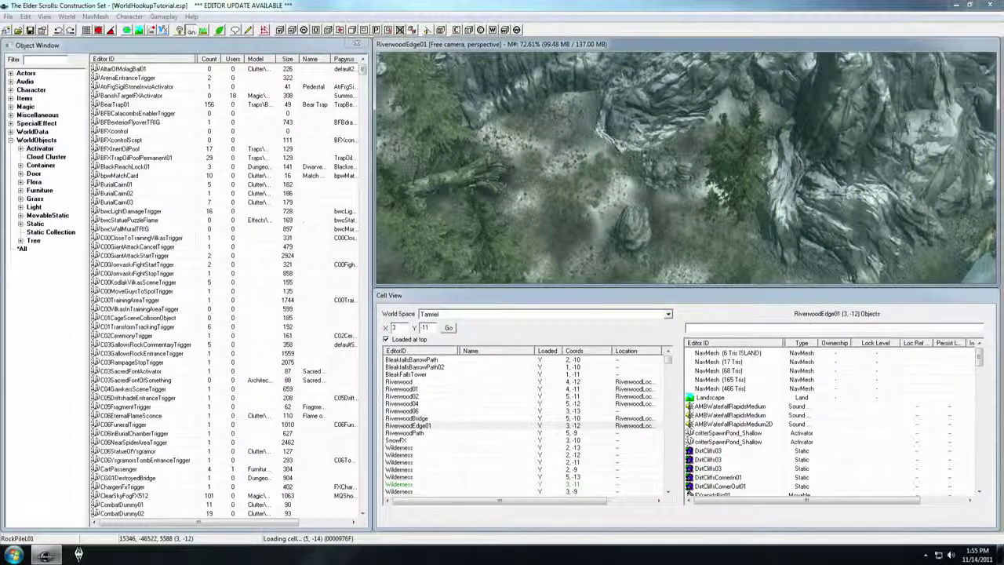
{"action": "scroll", "coordinate": [650, 209], "scroll_direction": "up", "scroll_amount": 5}
{"action": "middle_click_drag", "start_coordinate": [629, 228], "coordinate": [645, 195], "text": "shift"}
{"action": "scroll", "coordinate": [647, 196], "scroll_direction": "up", "scroll_amount": 2}
{"action": "scroll", "coordinate": [645, 193], "scroll_direction": "up", "scroll_amount": 5}
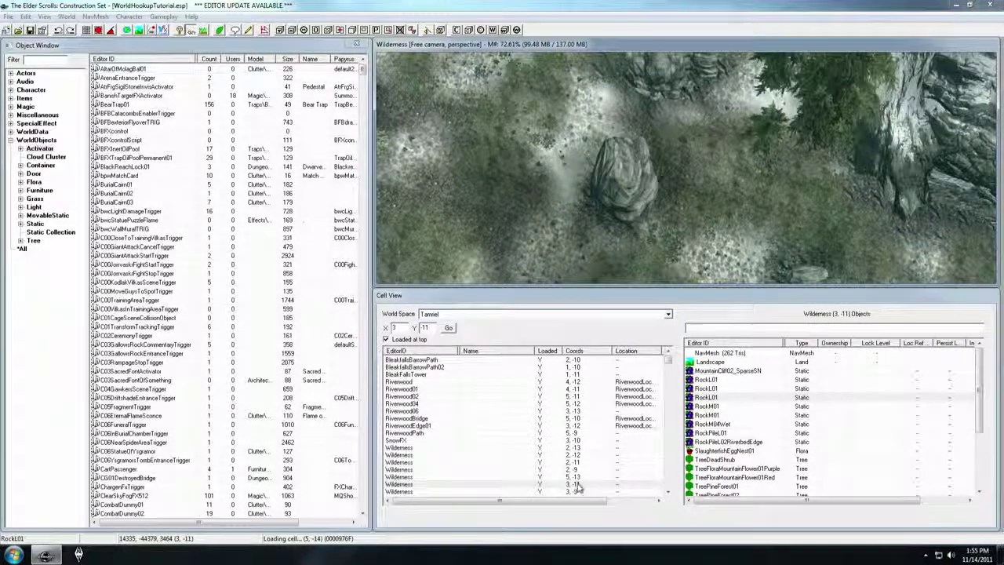
{"action": "middle_click_drag", "start_coordinate": [588, 158], "coordinate": [582, 163], "text": "shift"}
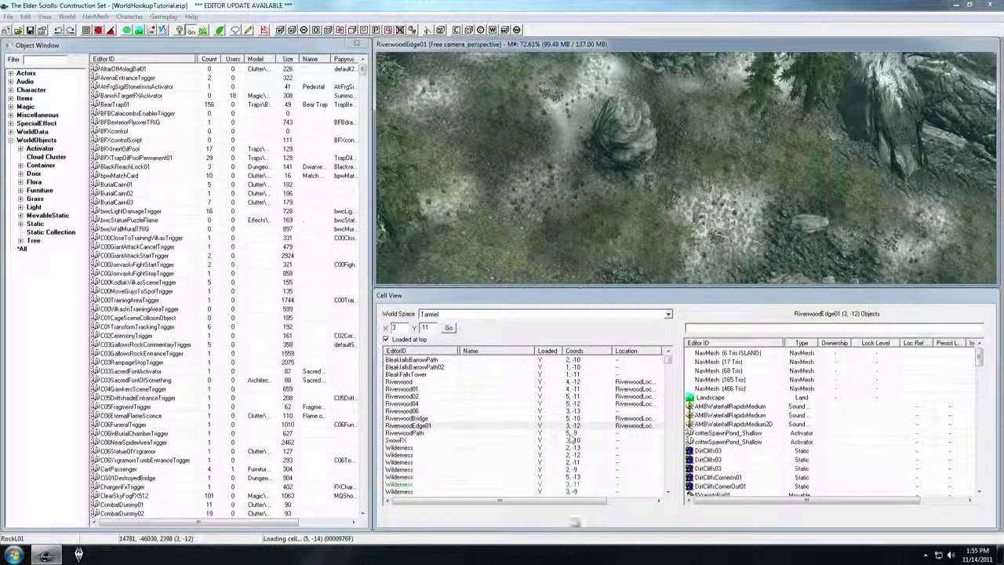
{"action": "middle_click_drag", "start_coordinate": [593, 185], "coordinate": [601, 226], "text": "shift"}
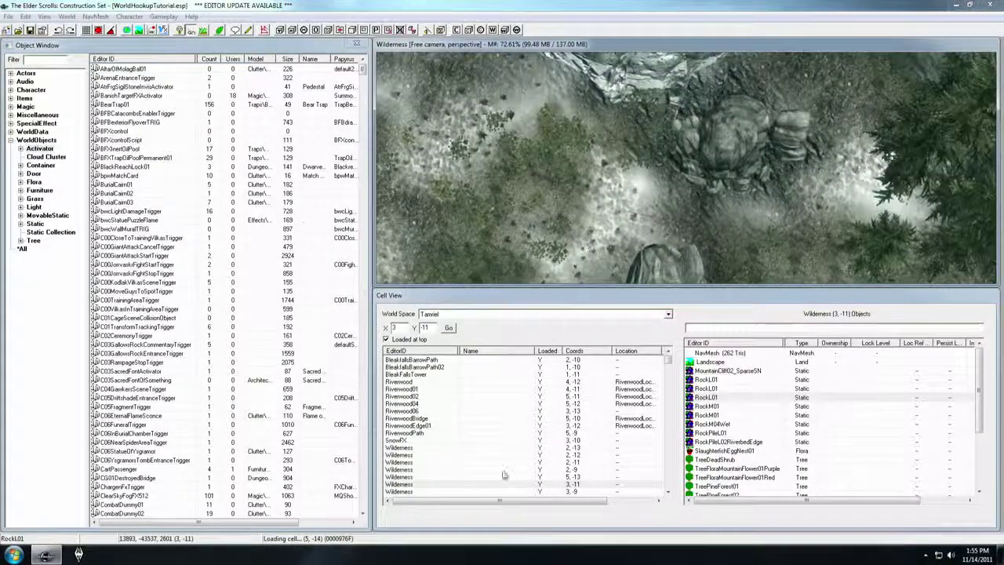
Rename the Wilderness cell at 3, -11 as LokirsTombExterior01
{"action": "left_click", "coordinate": [400, 484]}
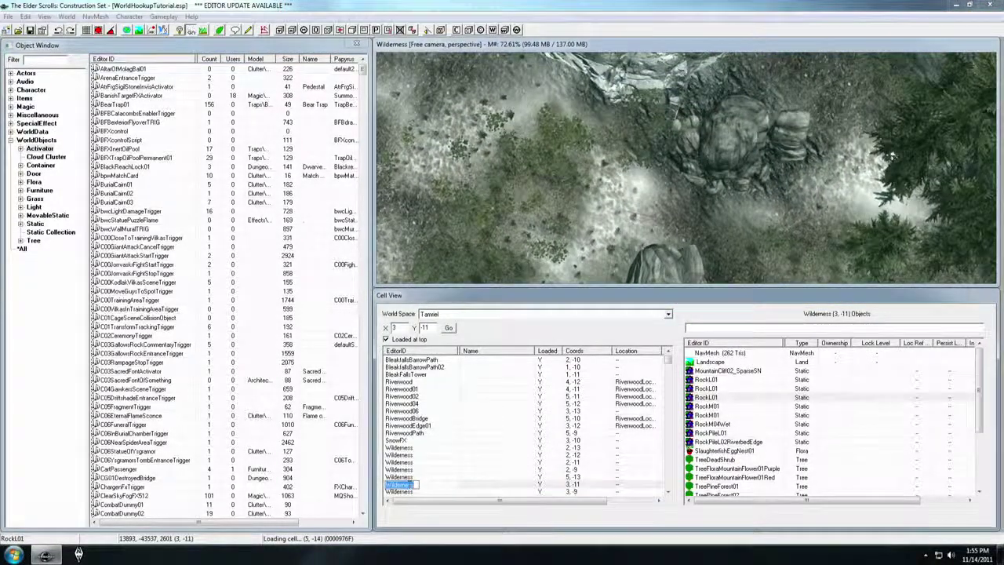
{"action": "left_click", "coordinate": [423, 485]}
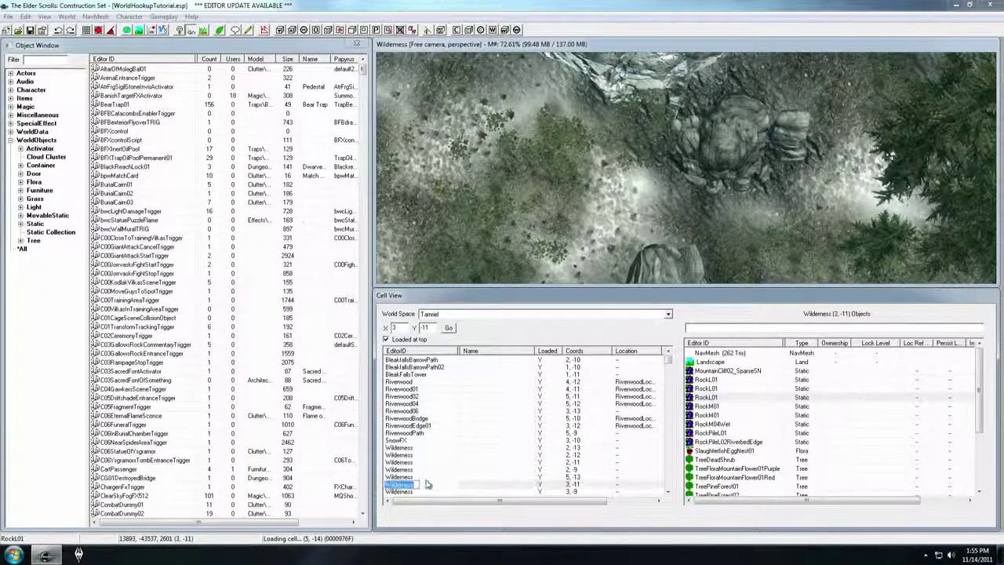
{"action": "left_click", "coordinate": [420, 478]}
{"action": "left_click", "coordinate": [411, 484]}
{"action": "left_click", "coordinate": [411, 484]}
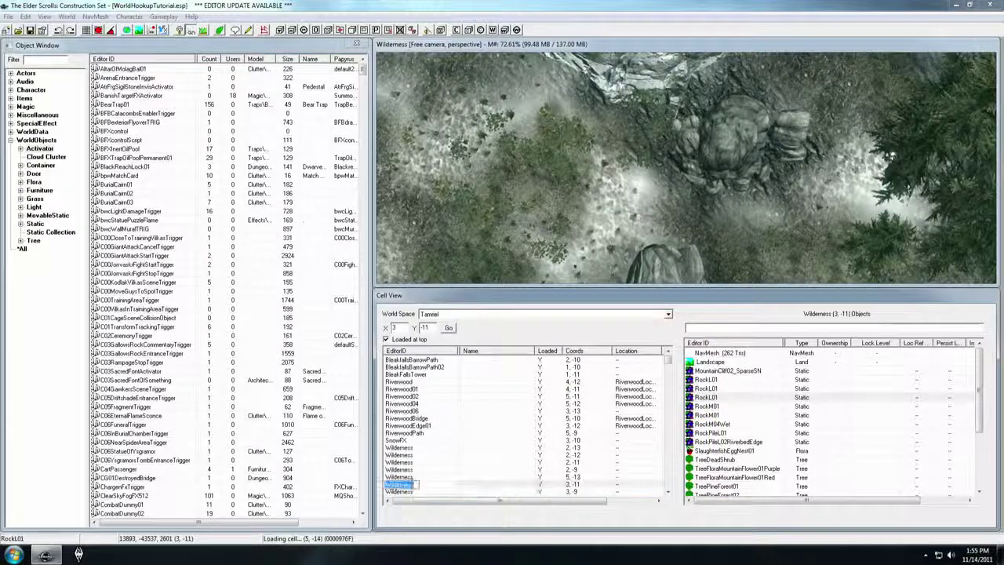
{"action": "type", "text": "LokirsTomb"}
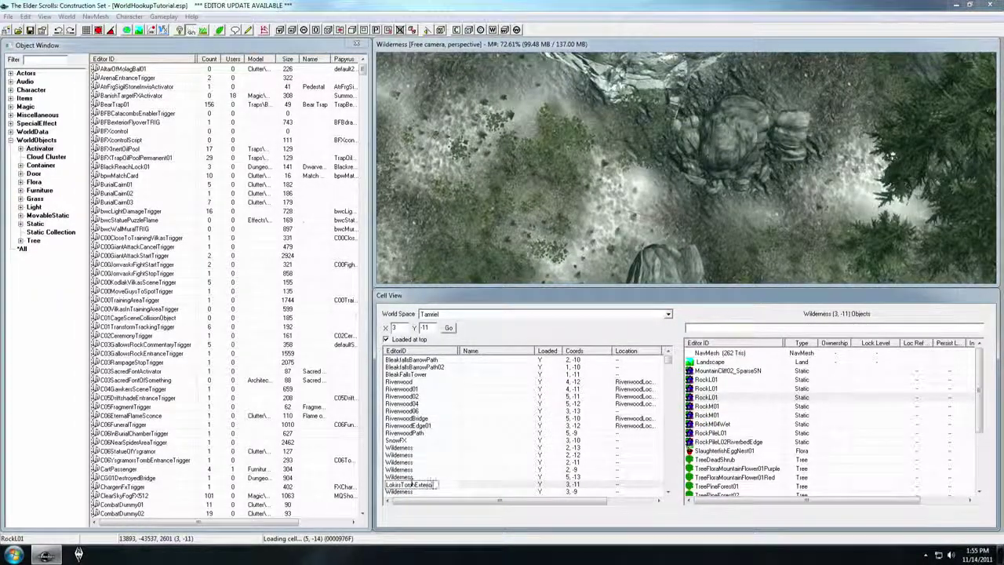
{"action": "type", "text": "Exterior01"}
{"action": "key", "text": "Return"}
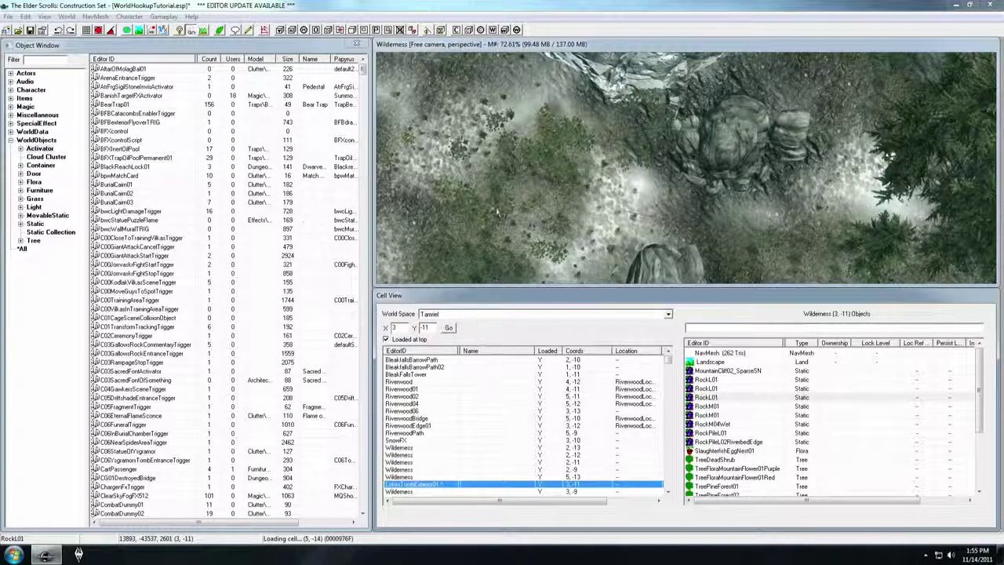
Filter the complete object list for nordwelling02extbaseC
{"action": "middle_click_drag", "start_coordinate": [703, 138], "coordinate": [772, 165]}
{"action": "left_click", "coordinate": [786, 245]}
{"action": "middle_click_drag", "start_coordinate": [632, 228], "coordinate": [742, 182], "text": "shift"}
{"action": "middle_click_drag", "start_coordinate": [628, 164], "coordinate": [624, 155], "text": "shift"}
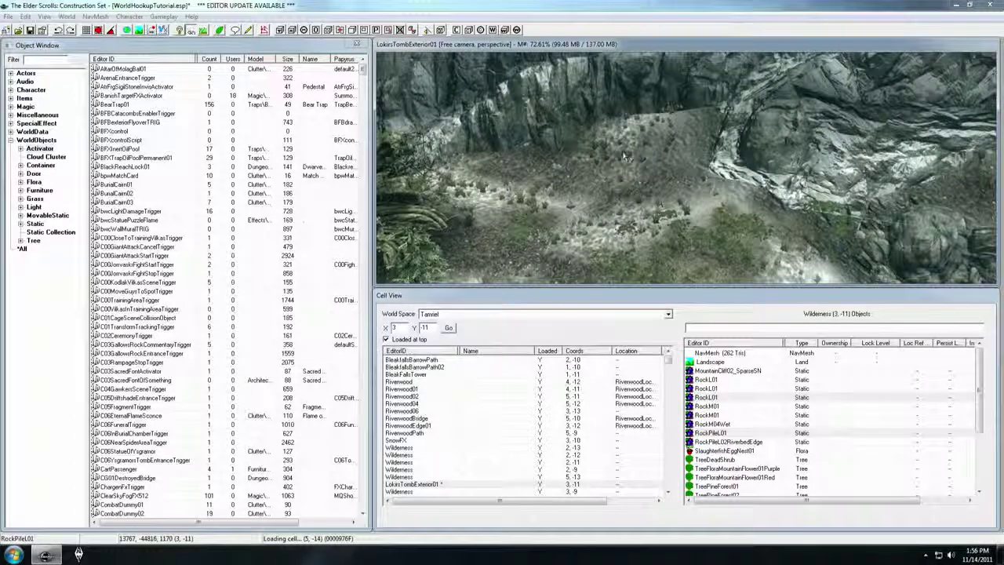
{"action": "mouse_move", "coordinate": [590, 167]}
{"action": "middle_mouse_down"}
{"action": "mouse_move", "coordinate": [568, 158]}
{"action": "mouse_move", "coordinate": [606, 165]}
{"action": "middle_mouse_up"}
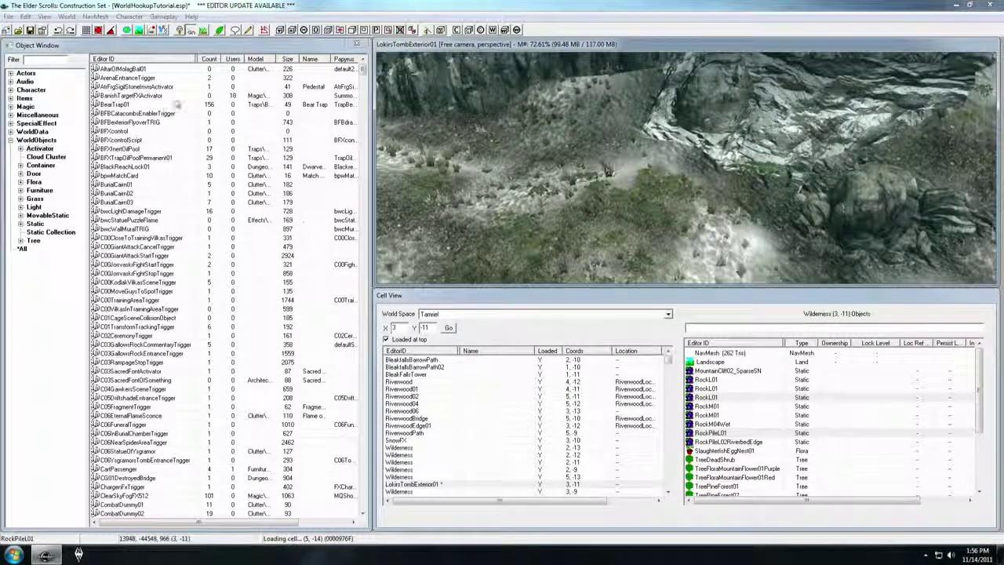
{"action": "left_click", "coordinate": [42, 60]}
{"action": "type", "text": "nordwelling02"}
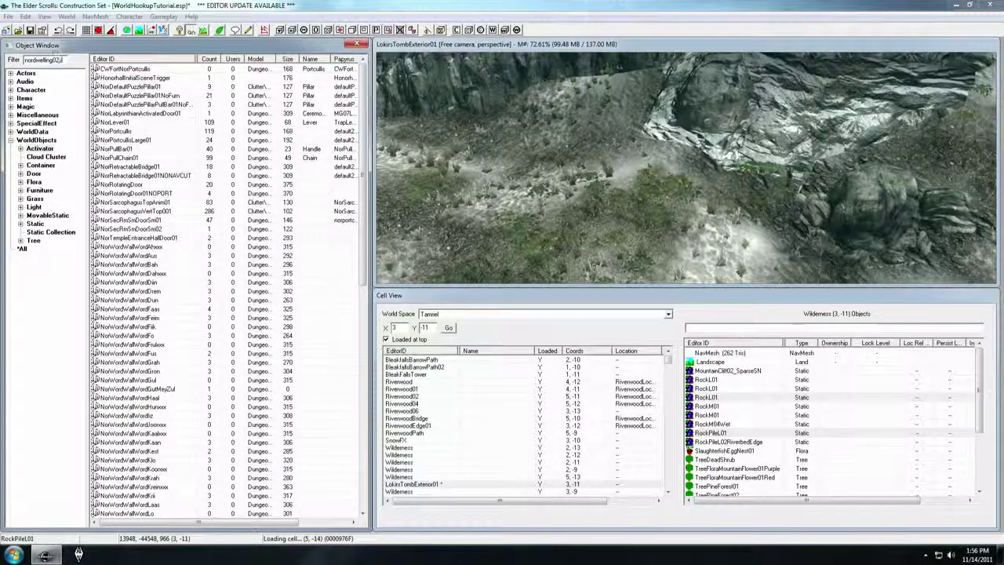
{"action": "type", "text": "extbasic"}
{"action": "type", "text": "0"}
{"action": "left_click", "coordinate": [22, 249]}
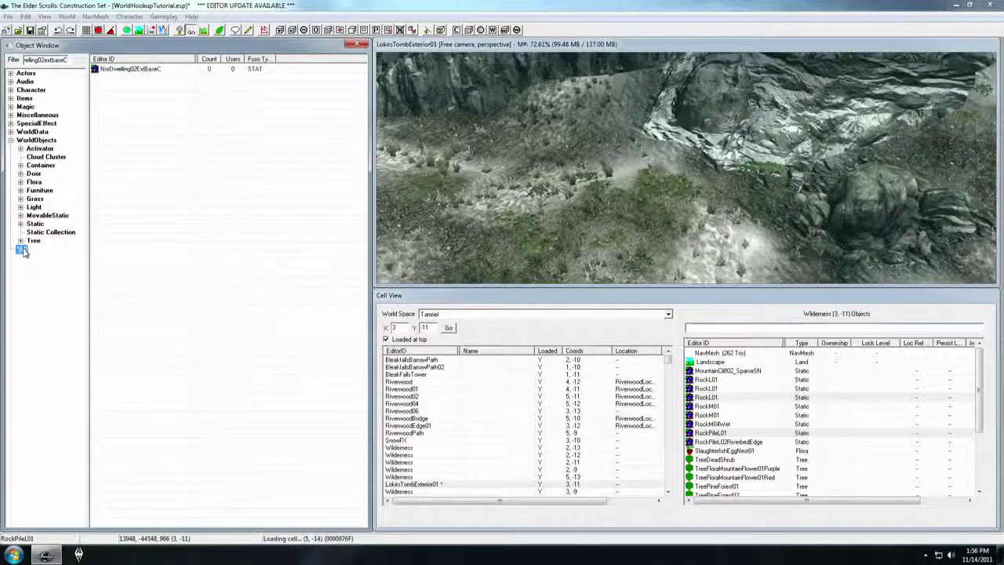
Place the NorDwelling02ExtBaseC piece on the slope beside the cliff, turning and moving it into position
{"action": "left_click", "coordinate": [137, 70]}
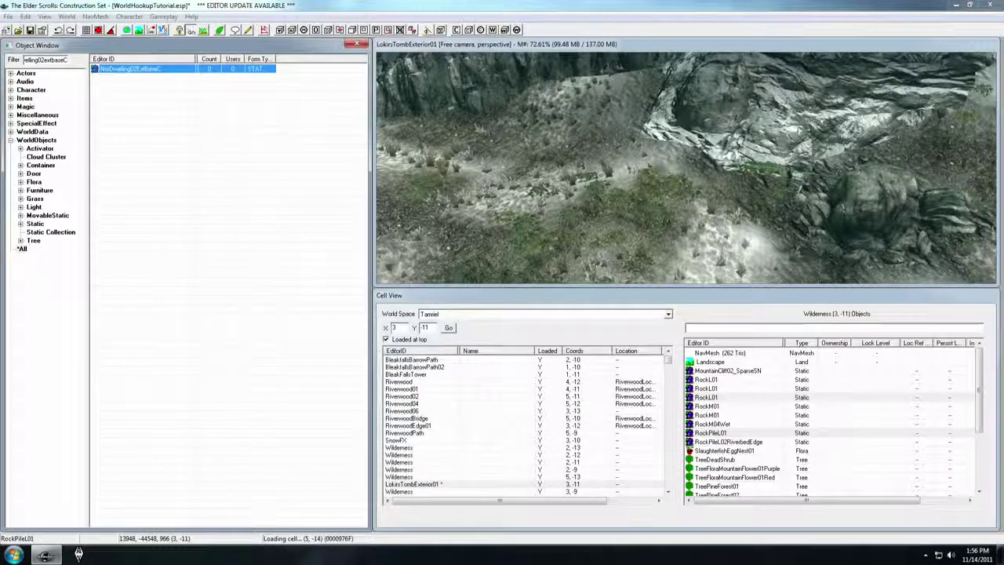
{"action": "left_click_drag", "start_coordinate": [137, 69], "coordinate": [619, 173]}
{"action": "scroll", "coordinate": [619, 173], "scroll_direction": "down", "scroll_amount": 4}
{"action": "right_click_drag", "start_coordinate": [620, 173], "coordinate": [710, 173]}
{"action": "left_click_drag", "start_coordinate": [661, 126], "coordinate": [638, 123]}
{"action": "middle_click_drag", "start_coordinate": [638, 123], "coordinate": [565, 161], "text": "shift"}
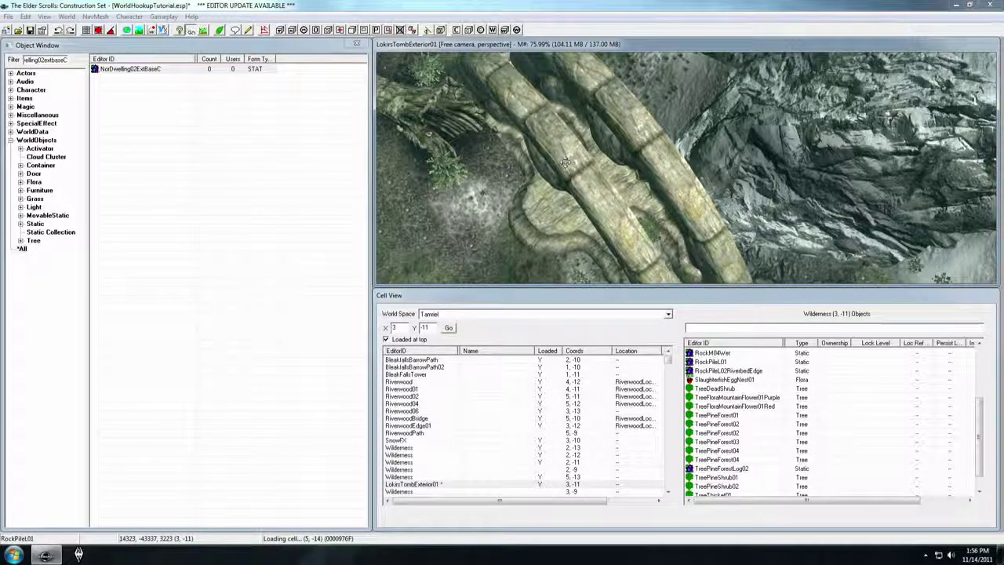
Replace the selected NorDwelling02ExtBaseB piece with NorDwelling02ExtBaseC, limiting the replacement to the selection
{"action": "key", "text": "ctrl+f"}
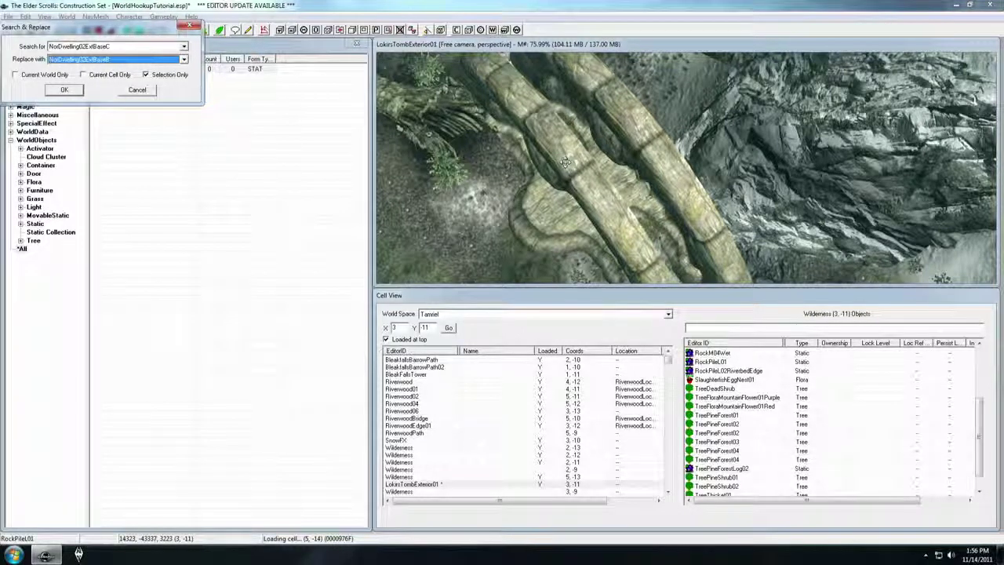
{"action": "key", "text": "Return"}
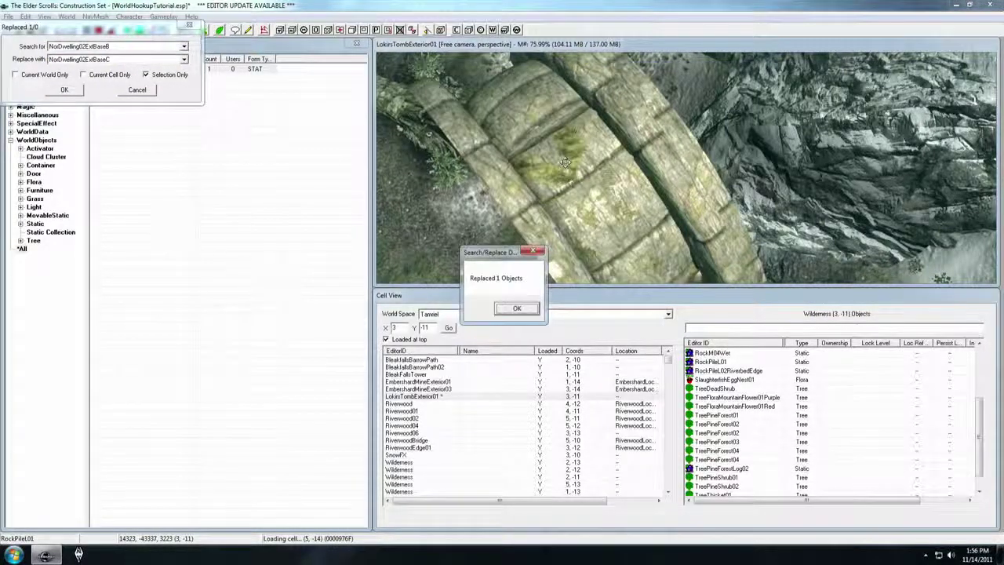
{"action": "left_click", "coordinate": [517, 308]}
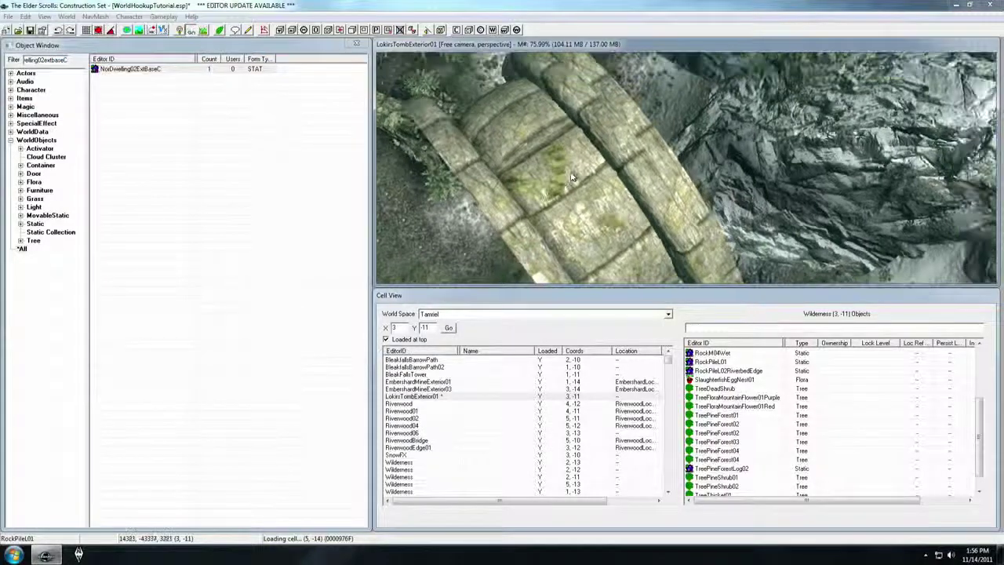
Examine how the placed dwelling piece sits against the cliff and review the render view display options
{"action": "middle_click_drag", "start_coordinate": [575, 183], "coordinate": [548, 155]}
{"action": "middle_click_drag", "start_coordinate": [620, 138], "coordinate": [615, 153]}
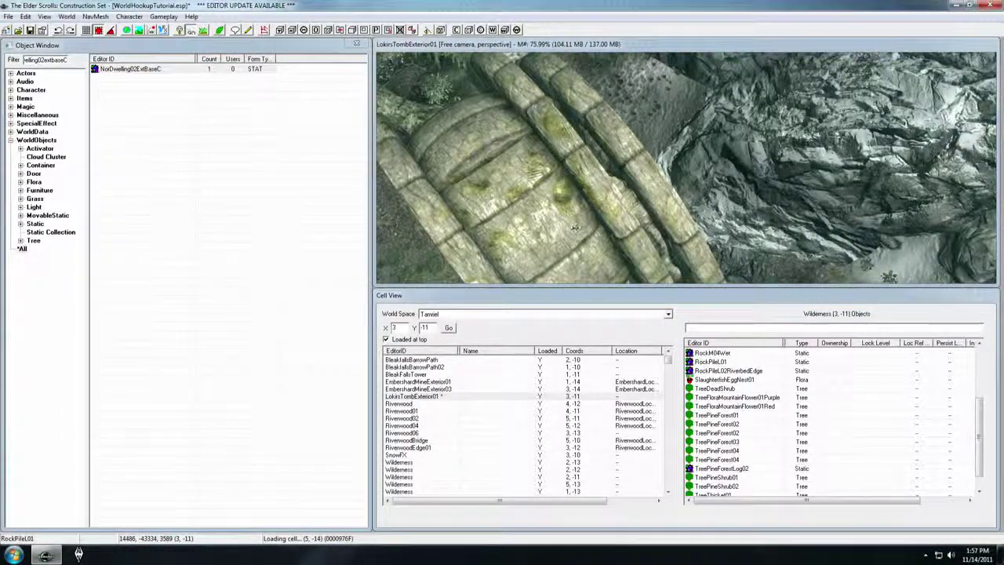
{"action": "middle_click_drag", "start_coordinate": [575, 227], "coordinate": [695, 157]}
{"action": "left_click", "coordinate": [45, 16]}
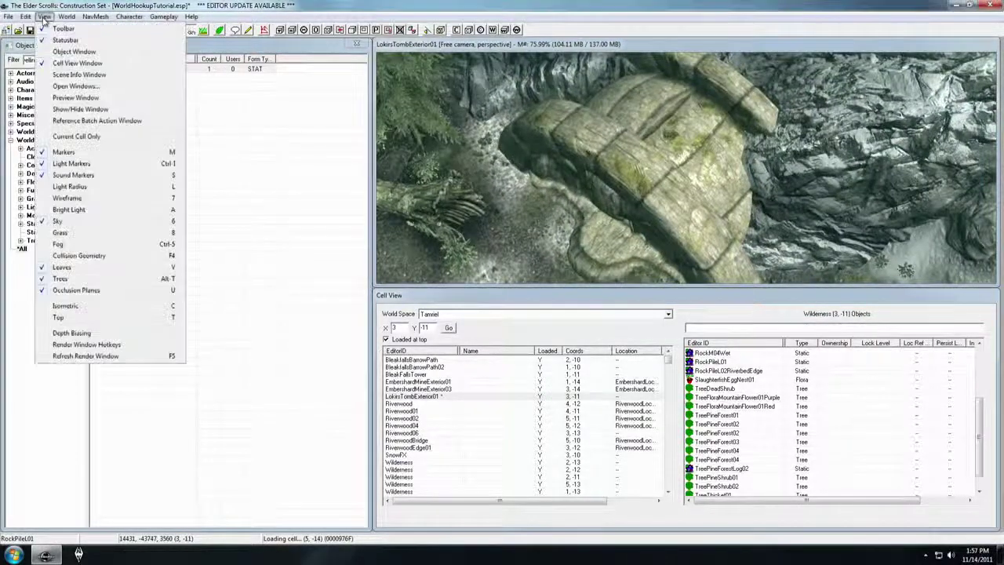
{"action": "left_click", "coordinate": [83, 336]}
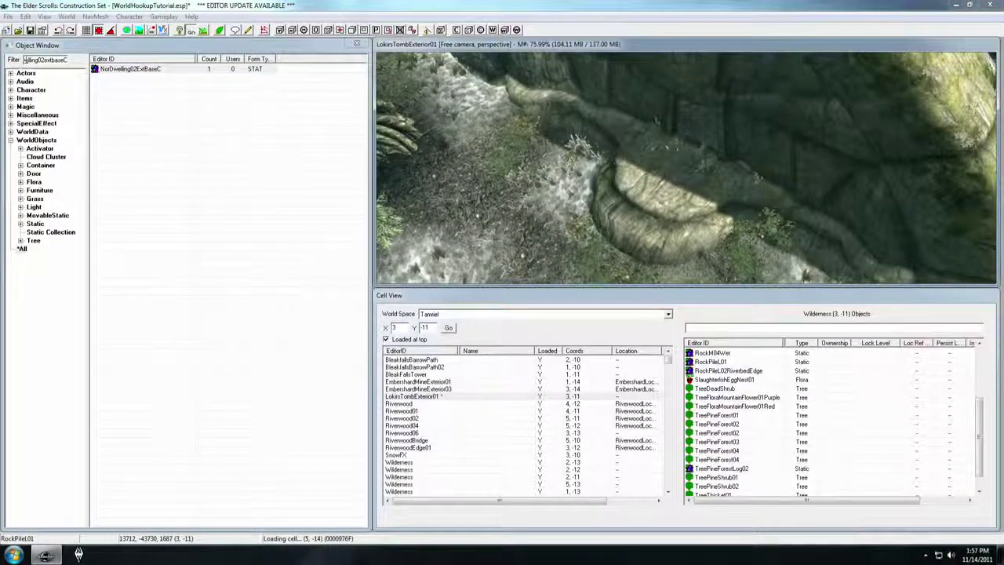
Filter the objects for nordoorsmload02 and place the NorDoorSmLoad02 door at the dwelling piece's entrance
{"action": "double_click", "coordinate": [30, 61]}
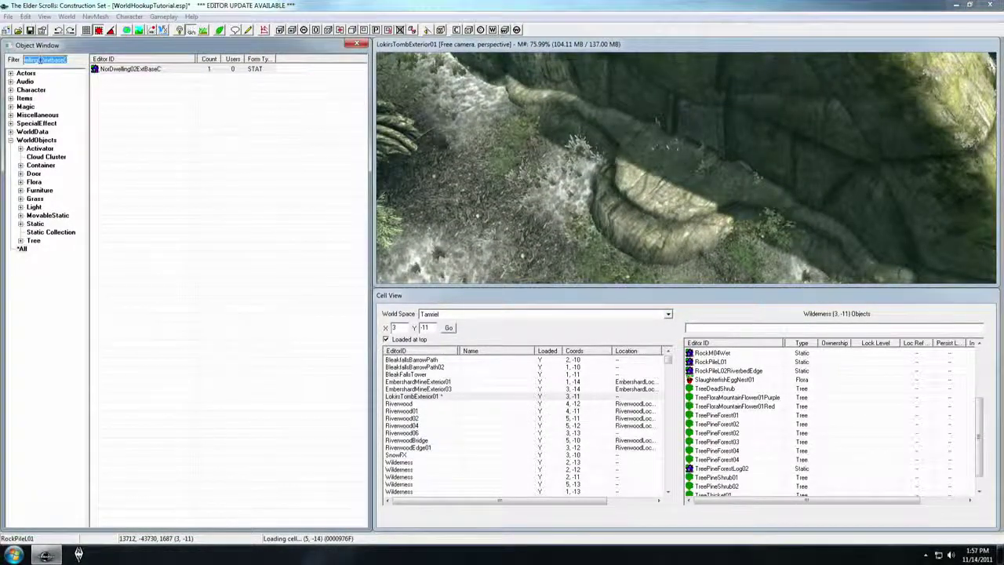
{"action": "type", "text": "nordoo"}
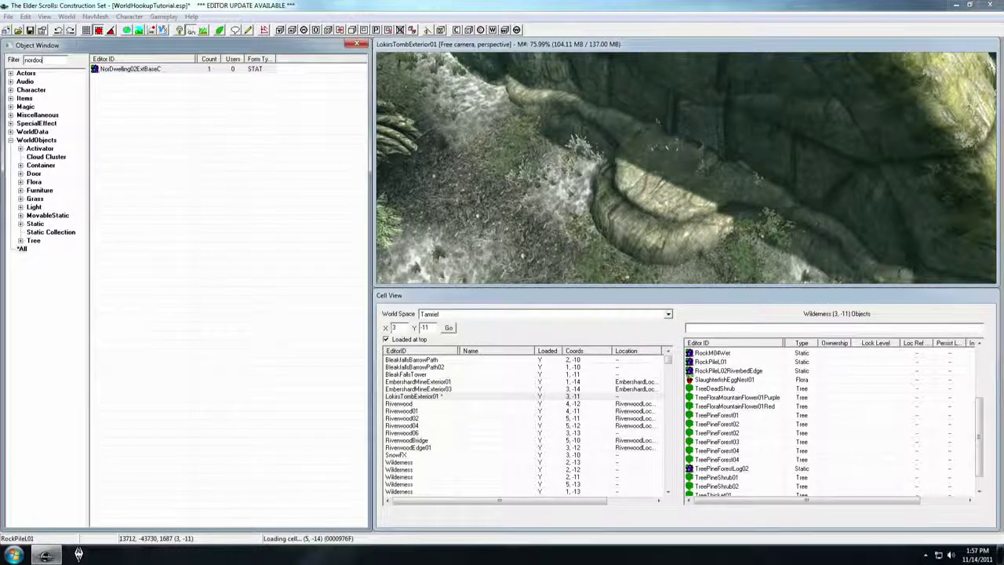
{"action": "type", "text": "rsmload02"}
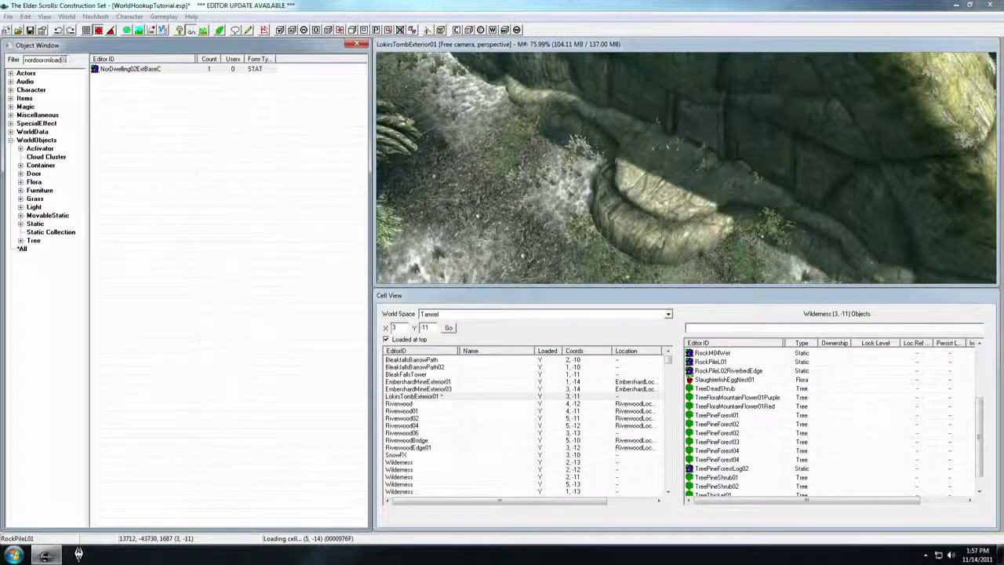
{"action": "left_click_drag", "start_coordinate": [117, 69], "coordinate": [691, 144]}
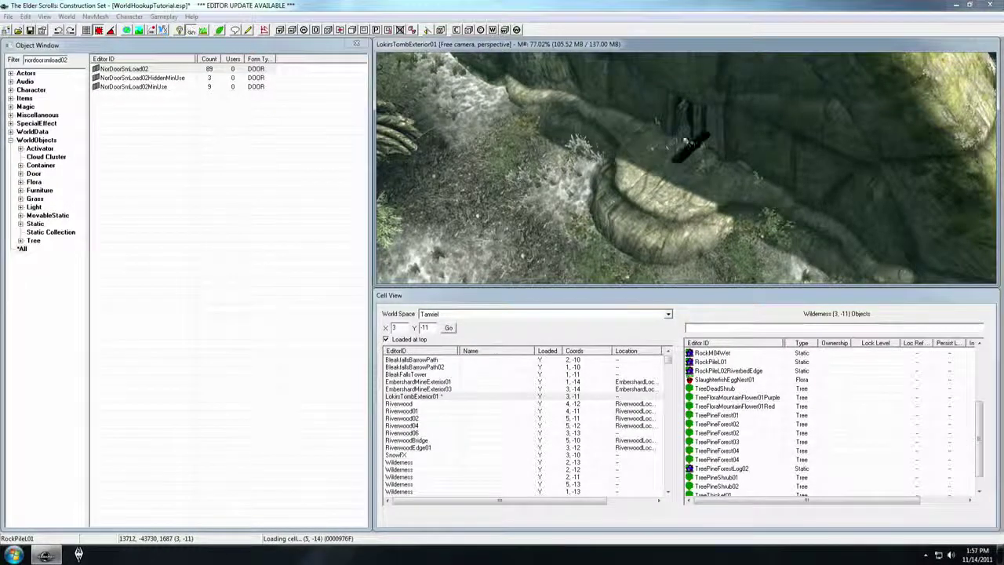
Turn the NorDoorSmLoad02 door and fit it into the doorway opening of the Nordic dwelling piece
{"action": "middle_click_drag", "start_coordinate": [686, 142], "coordinate": [695, 147]}
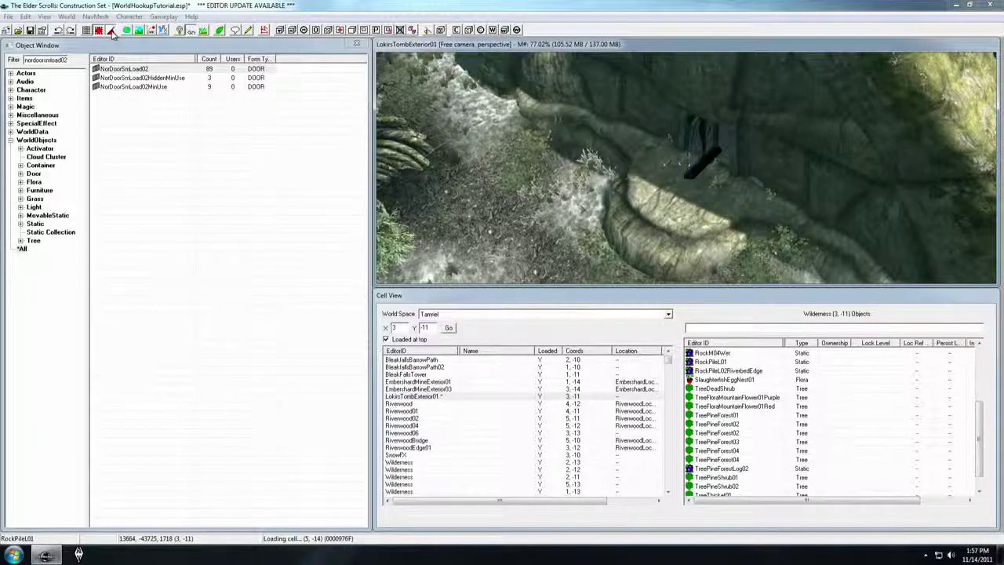
{"action": "right_click_drag", "start_coordinate": [701, 149], "coordinate": [728, 149]}
{"action": "left_click_drag", "start_coordinate": [702, 141], "coordinate": [706, 135]}
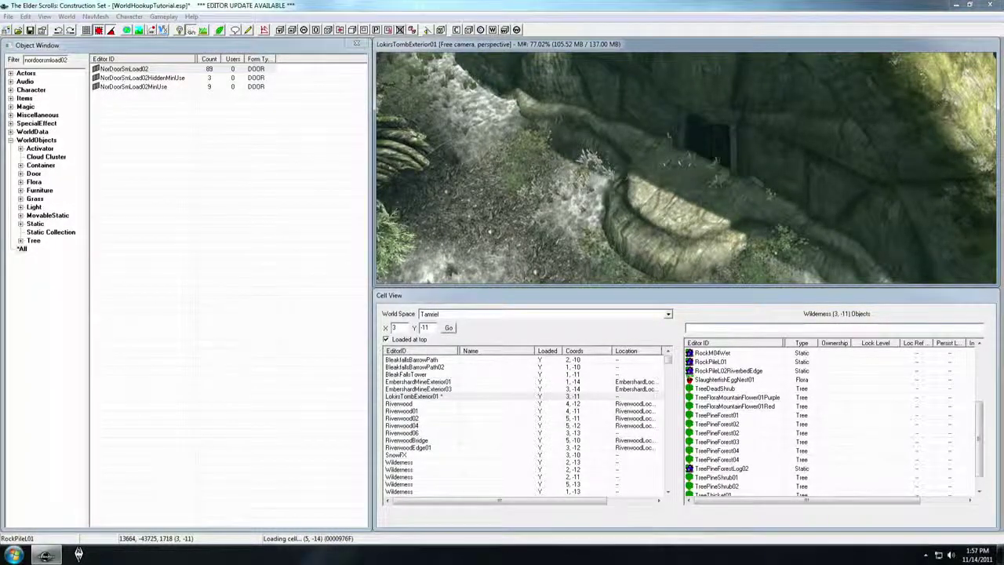
Select the door together with the NorDwelling02ExtBaseC and NorDwelling02ExtBaseB pieces that form the cliffside entrance
{"action": "scroll", "coordinate": [711, 129], "scroll_direction": "down", "scroll_amount": 2}
{"action": "middle_click_drag", "start_coordinate": [711, 129], "coordinate": [665, 162], "text": "shift"}
{"action": "left_click", "coordinate": [666, 163]}
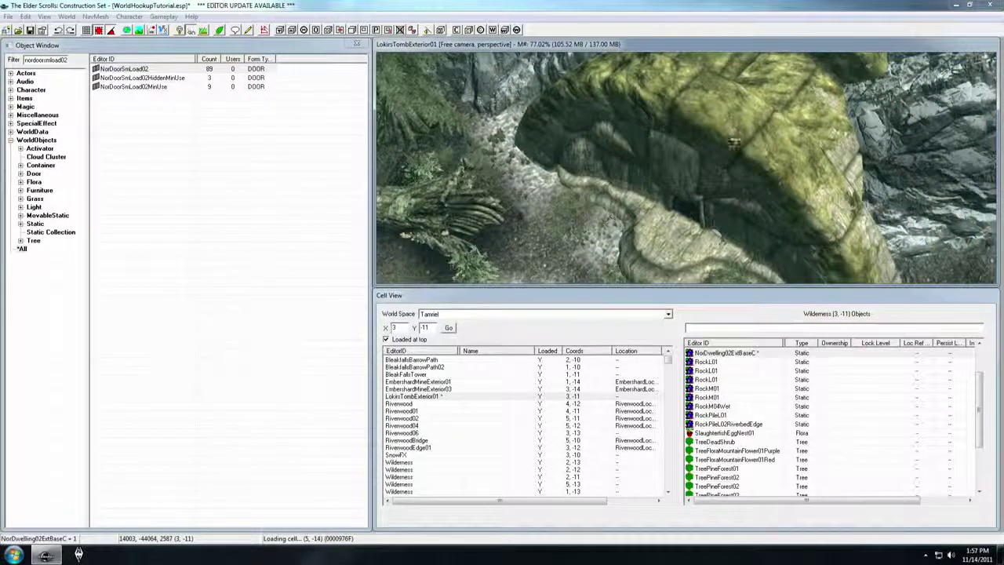
{"action": "left_click", "coordinate": [797, 93], "text": "ctrl"}
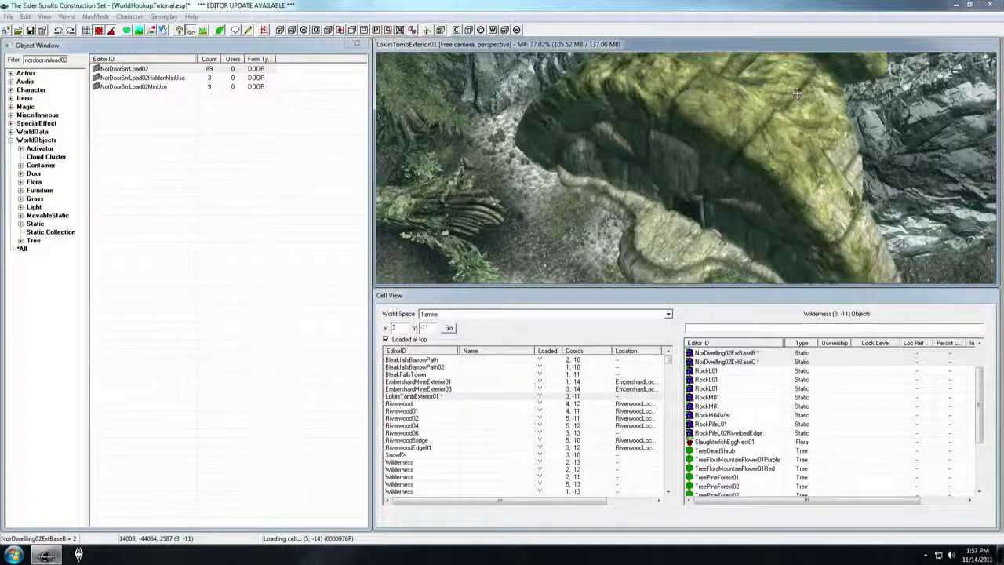
{"action": "middle_click_drag", "start_coordinate": [733, 139], "coordinate": [569, 118], "text": "shift"}
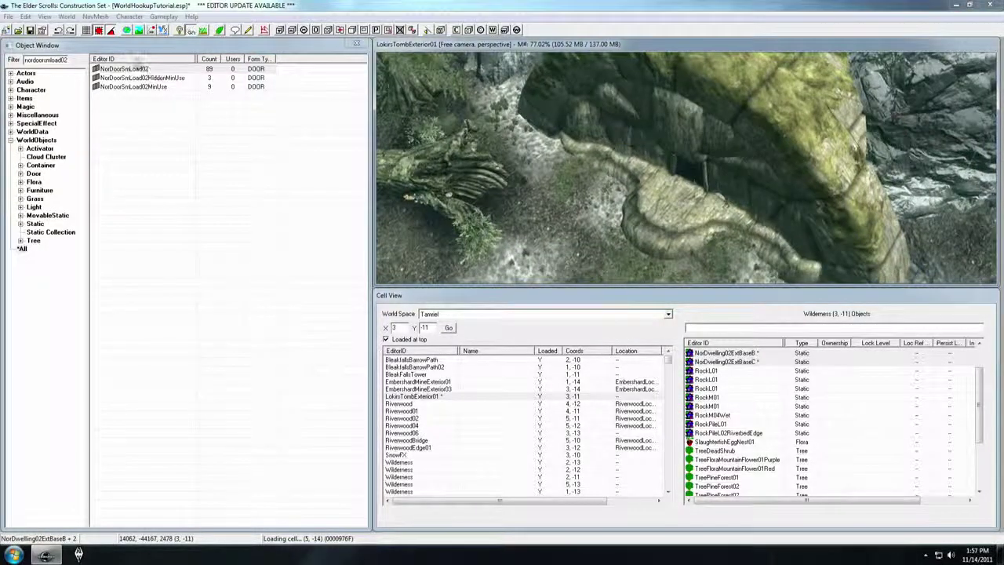
{"action": "middle_click_drag", "start_coordinate": [695, 162], "coordinate": [659, 182], "text": "shift"}
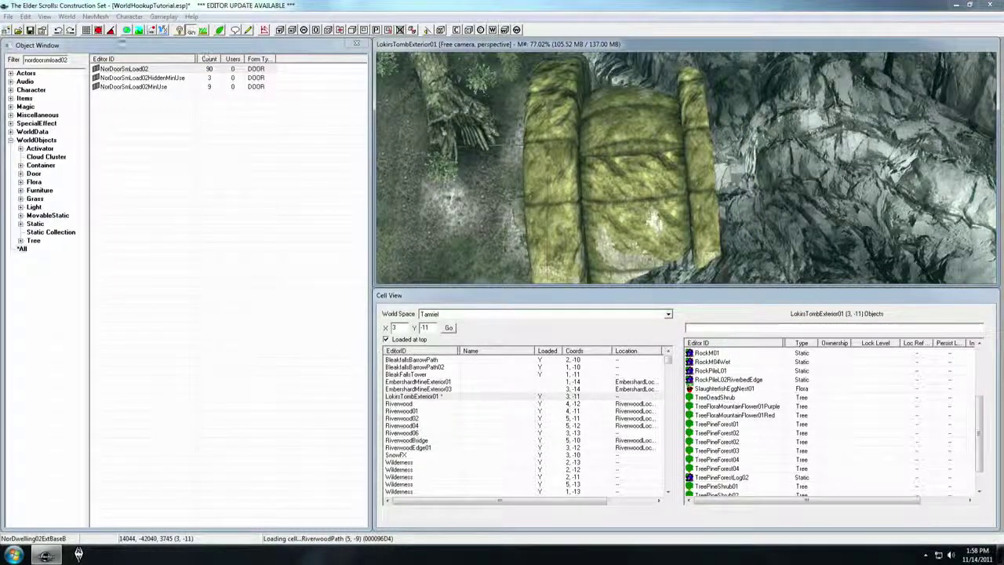
Toggle the snap setting and shift the selected NorDwelling02ExtBaseB piece toward the cliff rock behind the entrance
{"action": "left_click", "coordinate": [99, 31]}
{"action": "middle_click_drag", "start_coordinate": [680, 180], "coordinate": [687, 181], "text": "shift"}
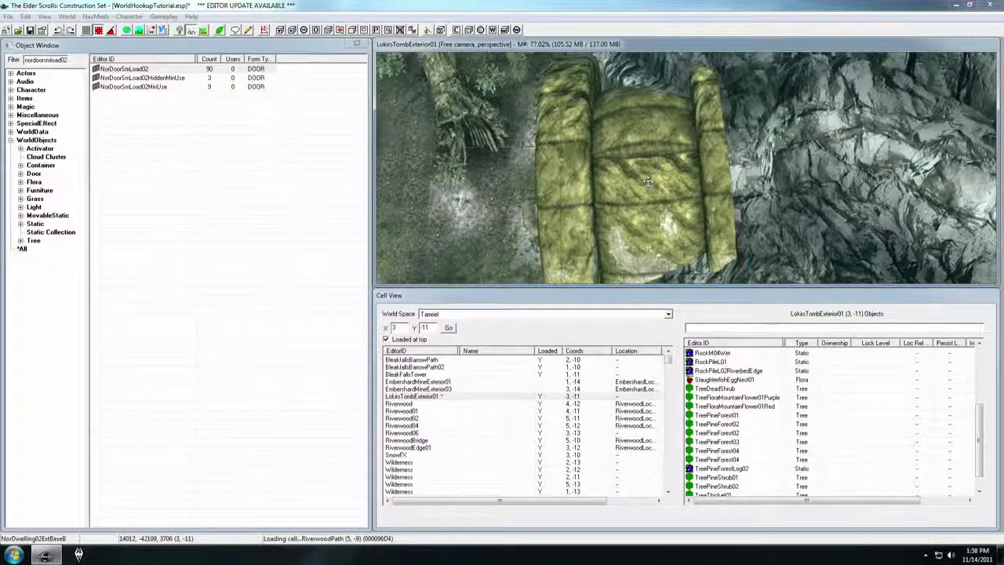
{"action": "left_click_drag", "start_coordinate": [649, 179], "coordinate": [673, 179]}
{"action": "middle_click_drag", "start_coordinate": [673, 180], "coordinate": [696, 181], "text": "shift"}
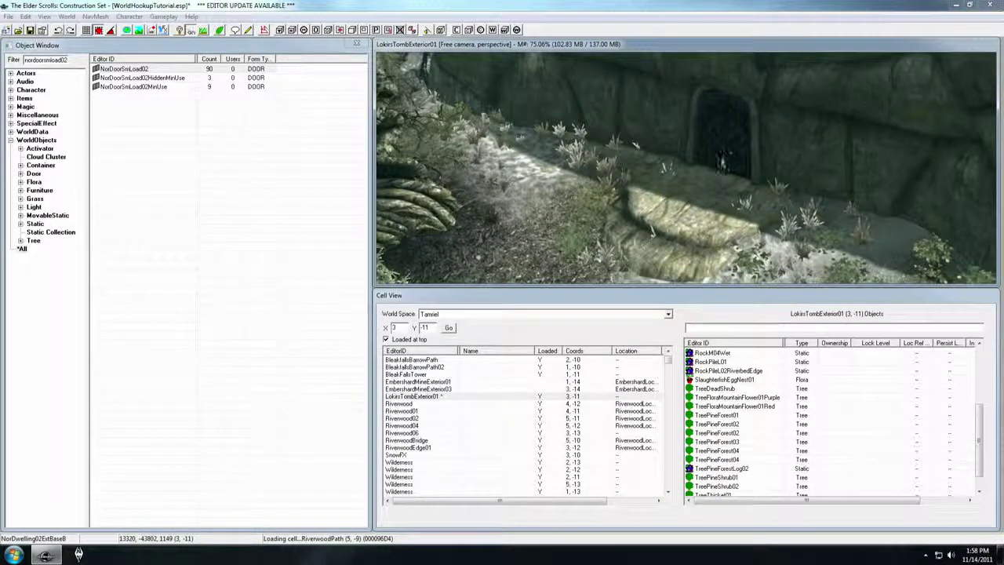
Enable teleport in the exterior door's reference properties and load the LokirsTomb cell from the Interiors world space
{"action": "double_click", "coordinate": [722, 148]}
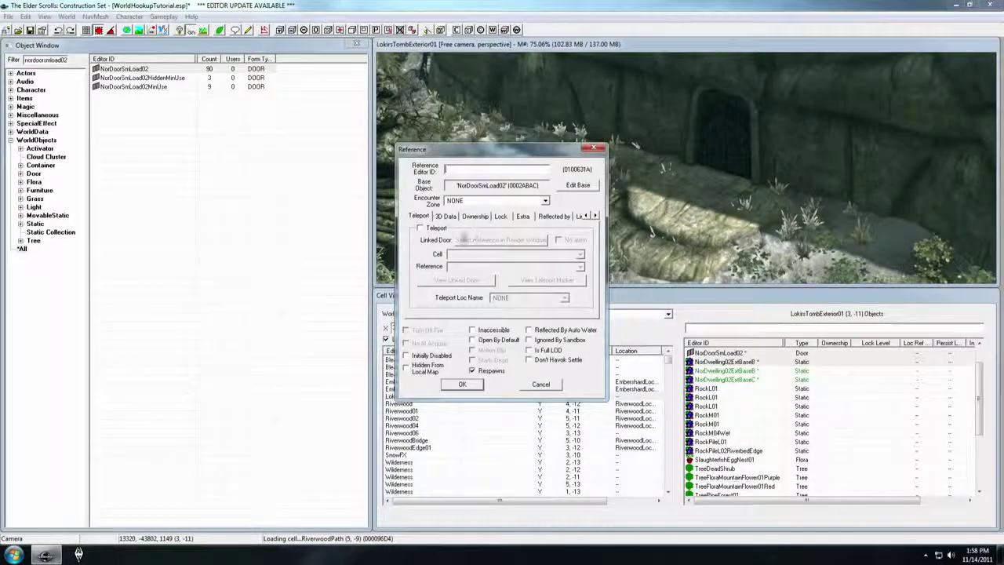
{"action": "left_click_drag", "start_coordinate": [467, 149], "coordinate": [345, 167]}
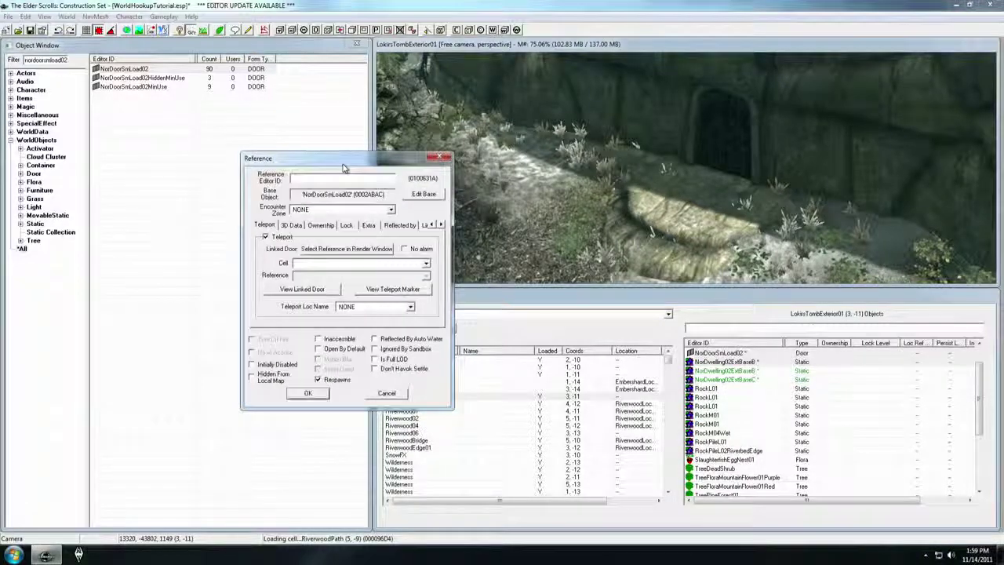
{"action": "left_click", "coordinate": [491, 299]}
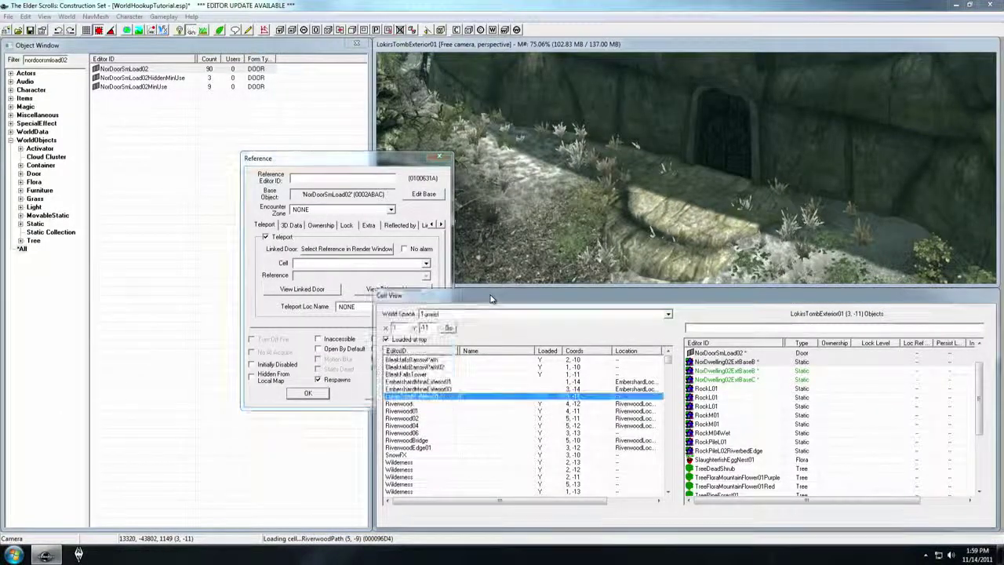
{"action": "left_click", "coordinate": [443, 317]}
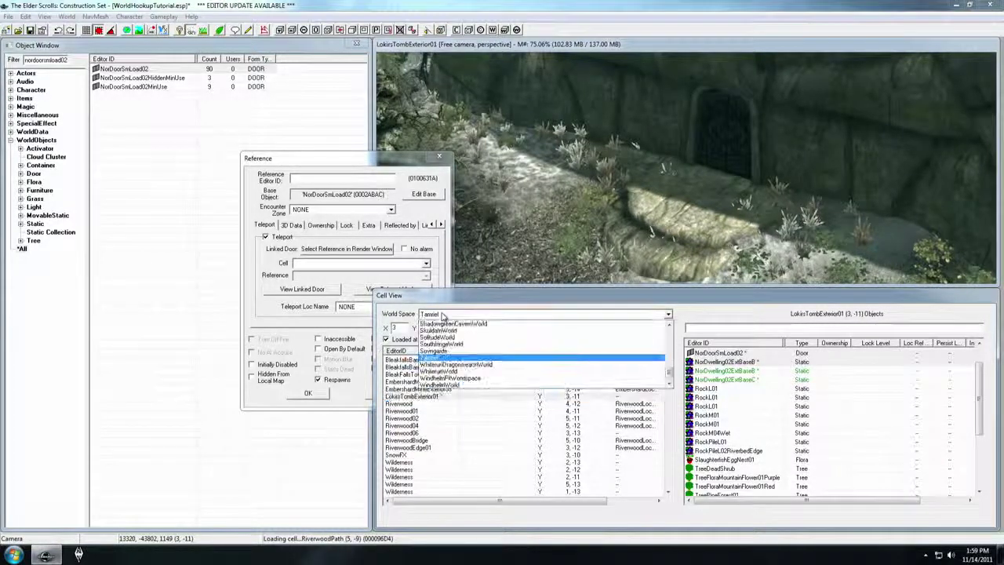
{"action": "key", "text": "i"}
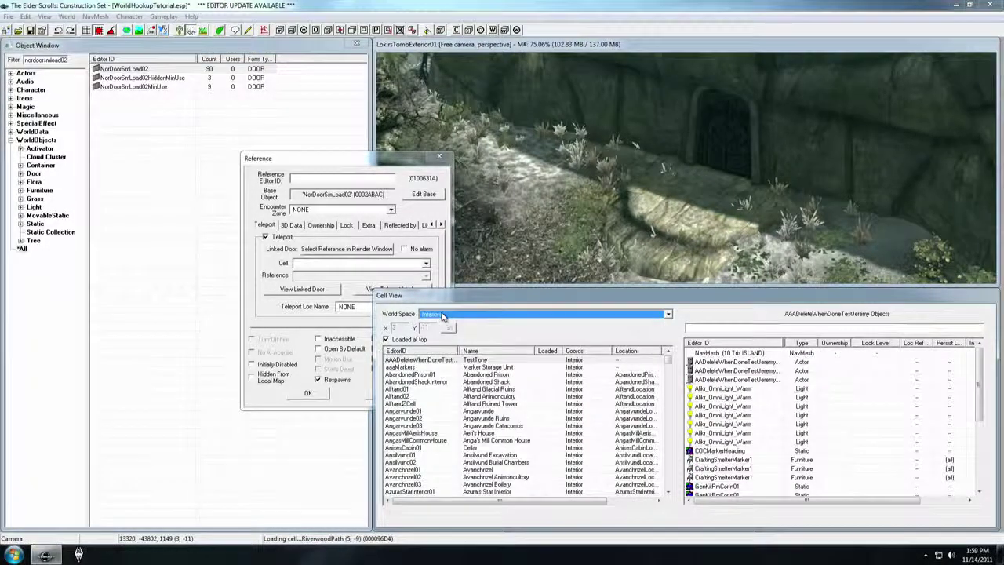
{"action": "left_click", "coordinate": [421, 382]}
{"action": "type", "text": "lok"}
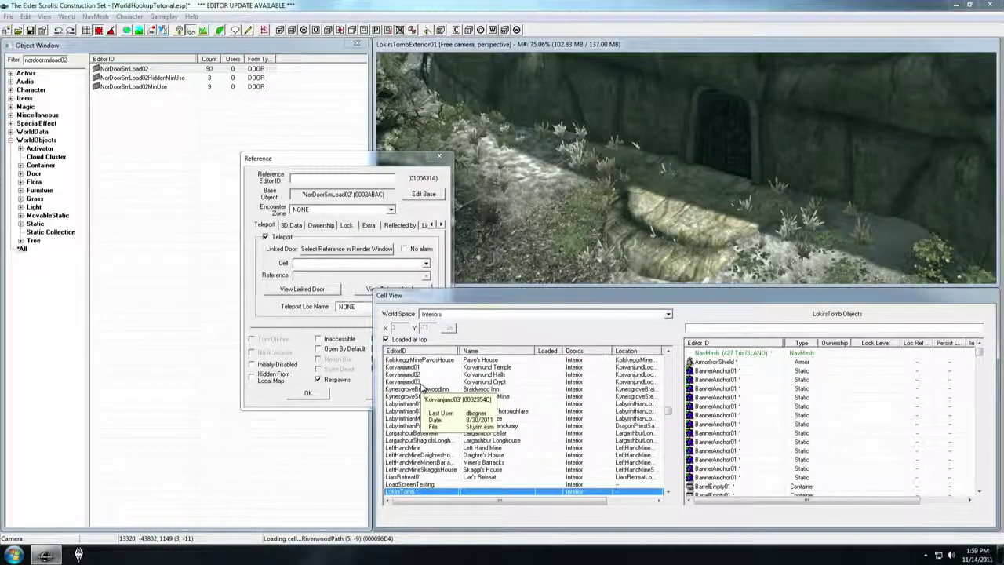
{"action": "key", "text": "Return"}
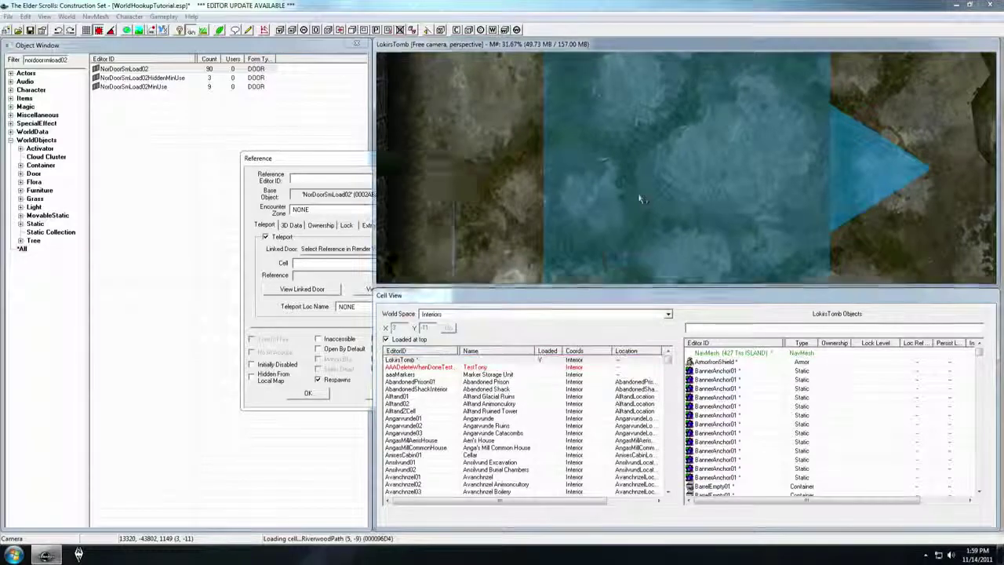
Link the exterior door's teleport to the double door between the braziers in LokirsTomb by picking it in the render view
{"action": "scroll", "coordinate": [641, 198], "scroll_direction": "down", "scroll_amount": 10}
{"action": "left_click", "coordinate": [693, 173]}
{"action": "mouse_move", "coordinate": [692, 173]}
{"action": "middle_mouse_down", "text": "shift"}
{"action": "mouse_move", "coordinate": [625, 149]}
{"action": "mouse_move", "coordinate": [635, 157]}
{"action": "mouse_move", "coordinate": [623, 161]}
{"action": "mouse_move", "coordinate": [656, 183]}
{"action": "mouse_move", "coordinate": [681, 181]}
{"action": "middle_mouse_up", "text": "shift"}
{"action": "key", "text": "m"}
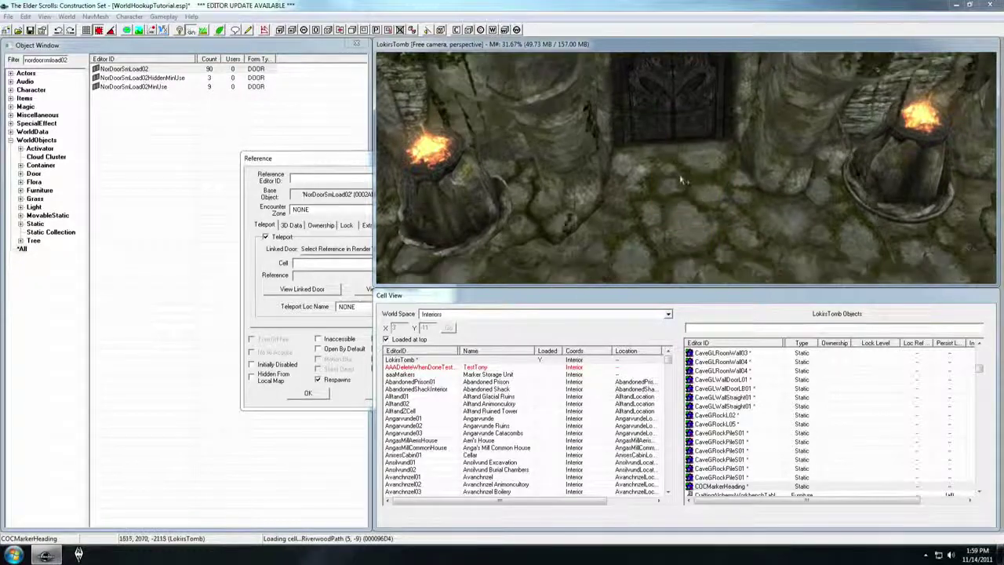
{"action": "left_click", "coordinate": [327, 161]}
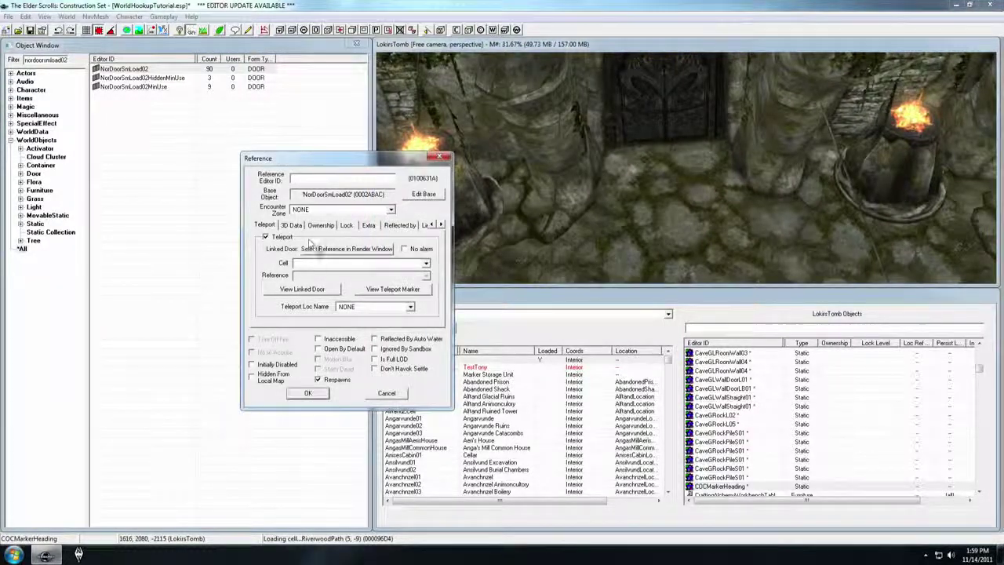
{"action": "left_click_drag", "start_coordinate": [338, 162], "coordinate": [317, 144]}
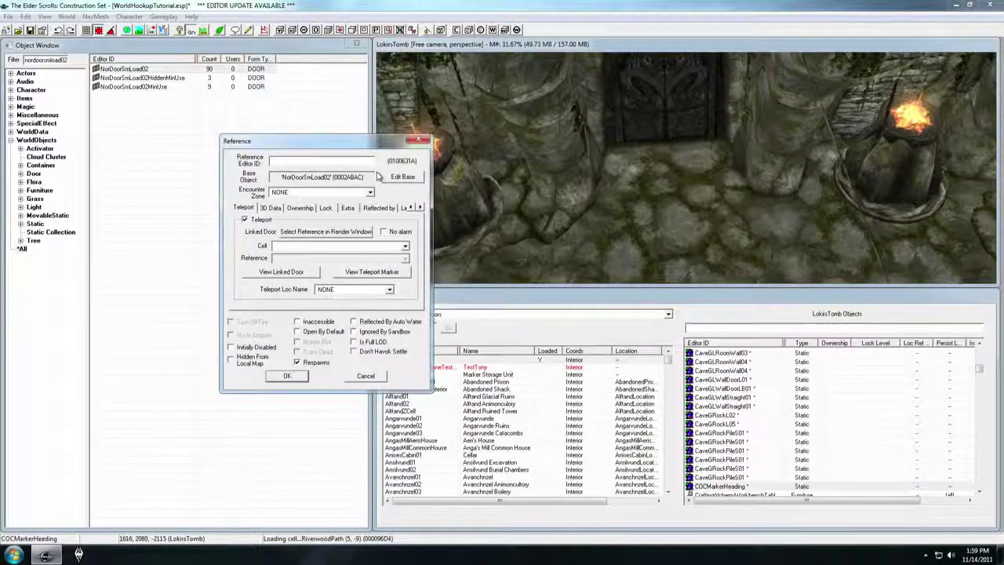
{"action": "left_click", "coordinate": [311, 233]}
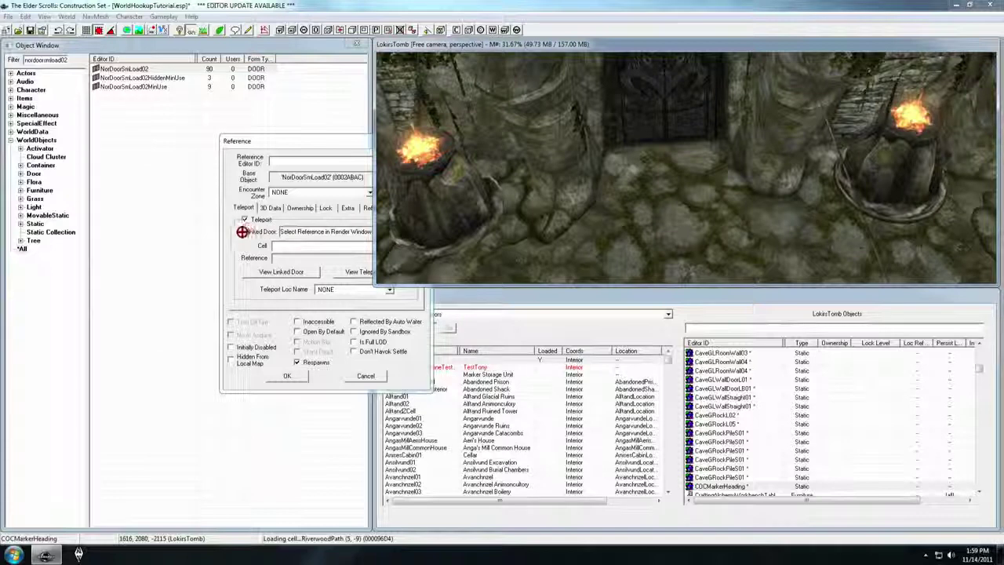
{"action": "left_click", "coordinate": [655, 102]}
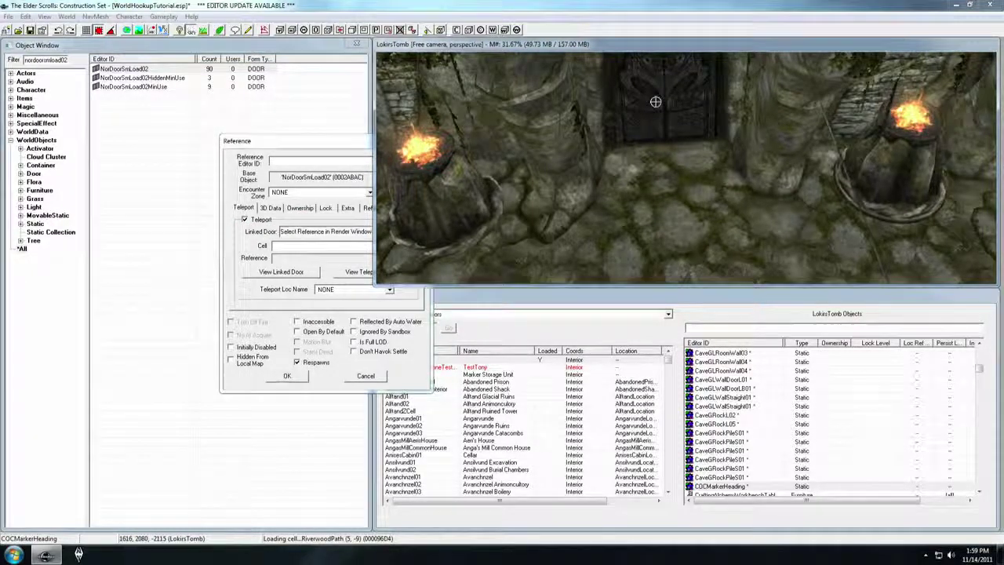
{"action": "left_click", "coordinate": [286, 377]}
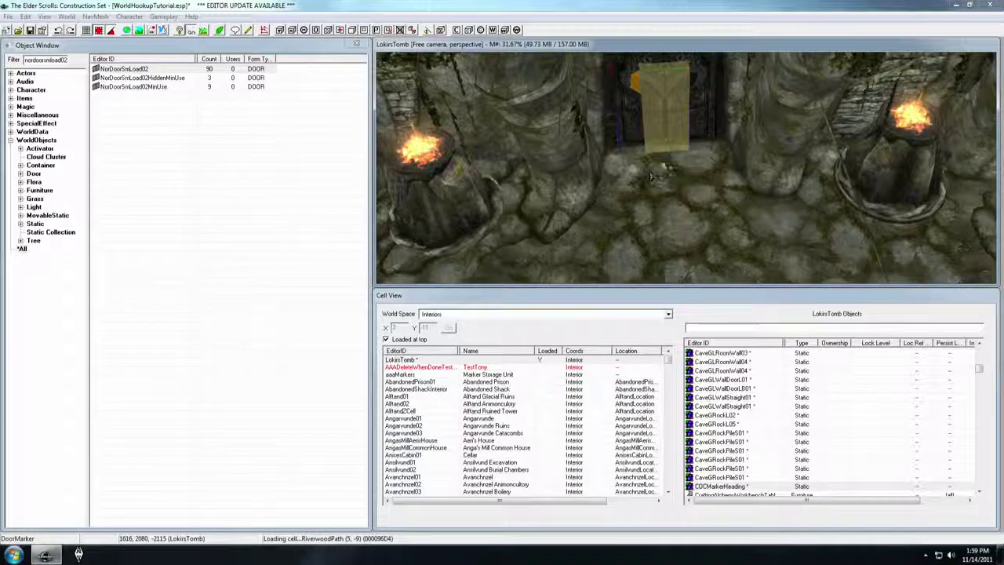
Move the door marker onto the floor in front of the tomb's double door and turn it to face into the room
{"action": "left_click_drag", "start_coordinate": [666, 132], "coordinate": [667, 164]}
{"action": "mouse_move", "coordinate": [667, 164]}
{"action": "right_mouse_down"}
{"action": "mouse_move", "coordinate": [684, 157]}
{"action": "mouse_move", "coordinate": [673, 152]}
{"action": "right_mouse_up"}
{"action": "mouse_move", "coordinate": [673, 152]}
{"action": "middle_mouse_down", "text": "shift"}
{"action": "mouse_move", "coordinate": [722, 130]}
{"action": "mouse_move", "coordinate": [668, 150]}
{"action": "mouse_move", "coordinate": [669, 166]}
{"action": "mouse_move", "coordinate": [691, 166]}
{"action": "mouse_move", "coordinate": [684, 175]}
{"action": "middle_mouse_up", "text": "shift"}
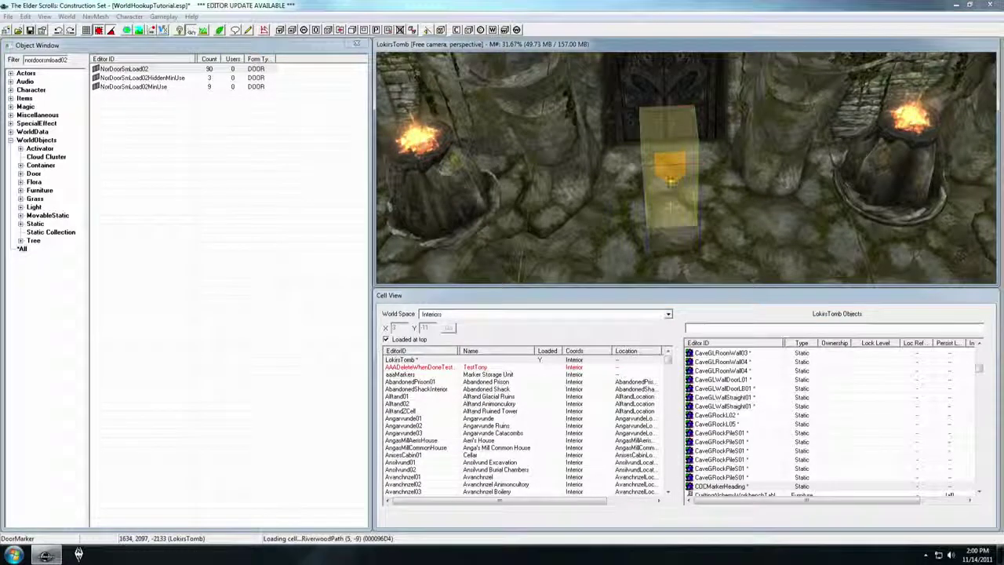
View the marker's door reference in LokirsTombExterior01 and set the exterior door marker in front of the entrance, facing outward
{"action": "double_click", "coordinate": [669, 176]}
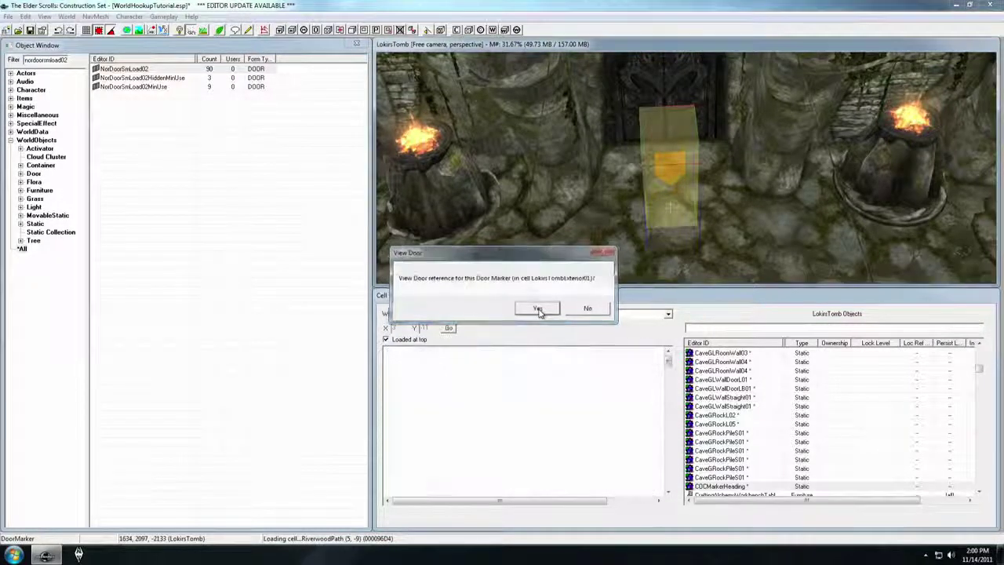
{"action": "left_click", "coordinate": [538, 309]}
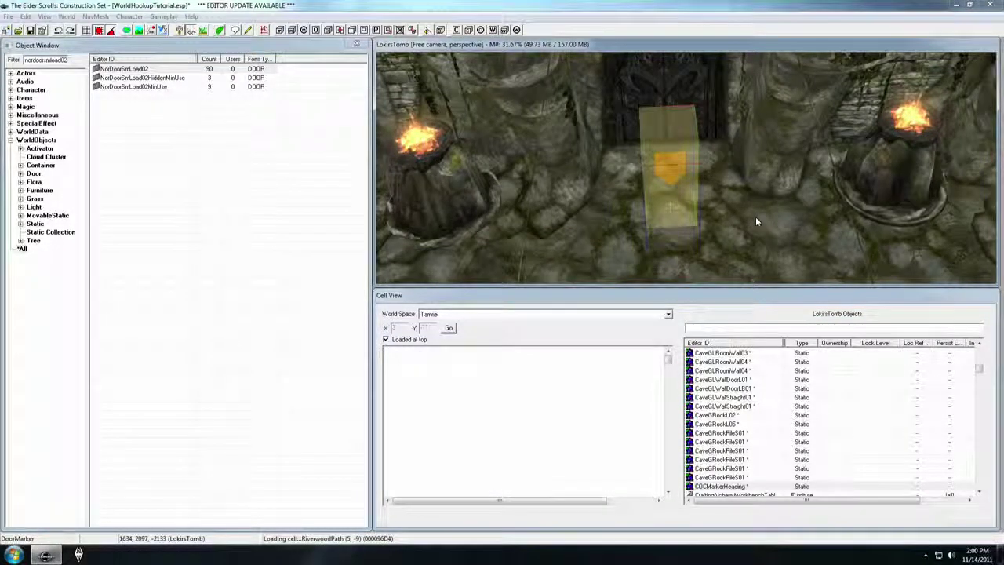
{"action": "scroll", "coordinate": [694, 204], "scroll_direction": "down", "scroll_amount": 5}
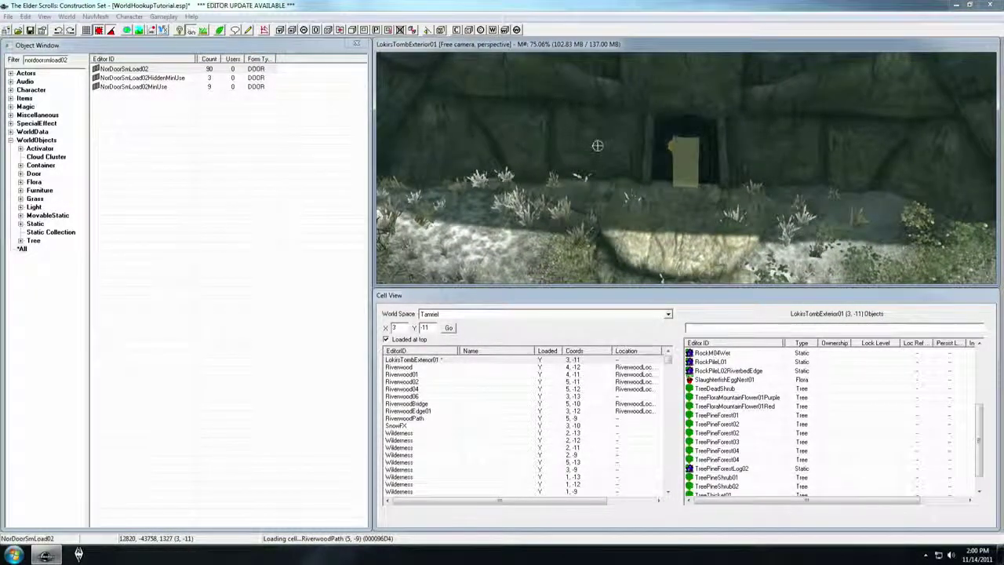
{"action": "left_click", "coordinate": [682, 168]}
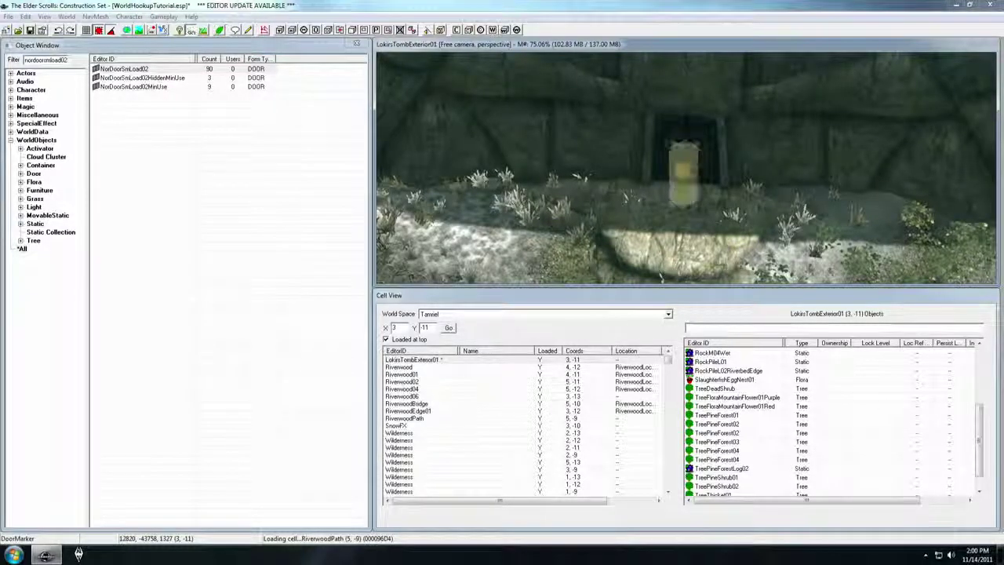
{"action": "mouse_move", "coordinate": [682, 168]}
{"action": "middle_mouse_down", "text": "shift"}
{"action": "mouse_move", "coordinate": [645, 153]}
{"action": "mouse_move", "coordinate": [706, 169]}
{"action": "mouse_move", "coordinate": [669, 175]}
{"action": "mouse_move", "coordinate": [669, 188]}
{"action": "middle_mouse_up", "text": "shift"}
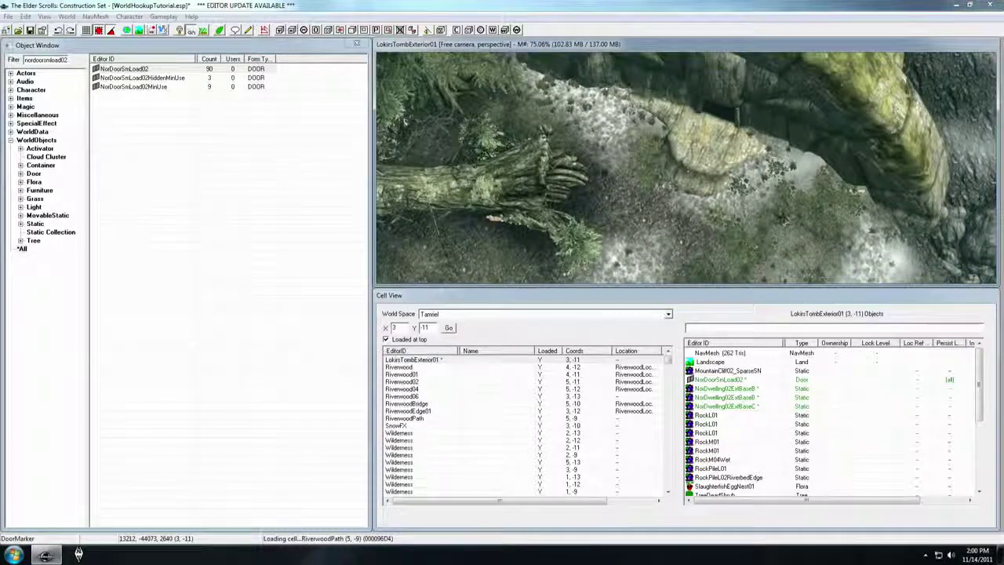
Filter the objects for mapmarker and place a MapMarker on the ground outside the tomb entrance
{"action": "middle_click_drag", "start_coordinate": [718, 108], "coordinate": [734, 108], "text": "shift"}
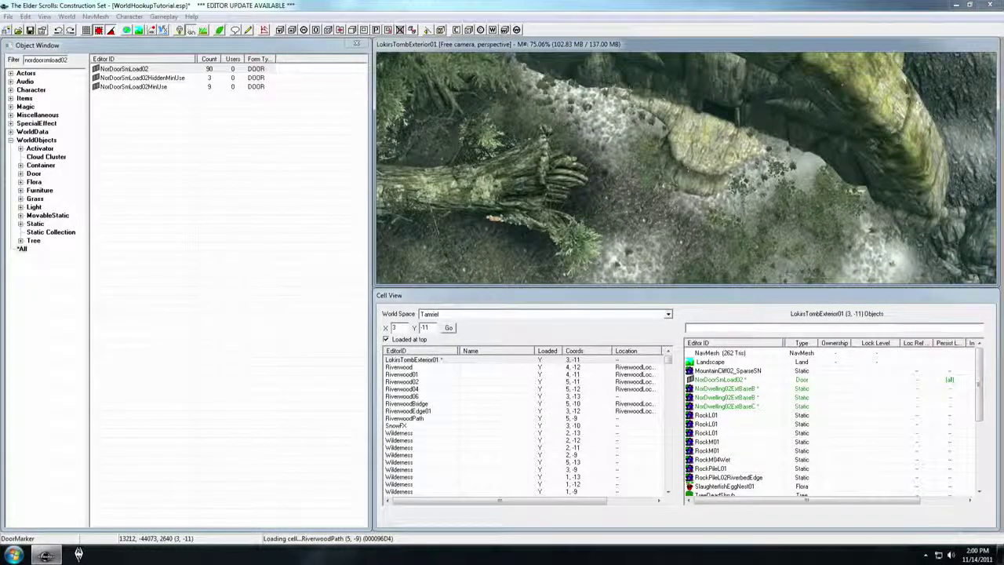
{"action": "middle_click_drag", "start_coordinate": [715, 174], "coordinate": [720, 176], "text": "shift"}
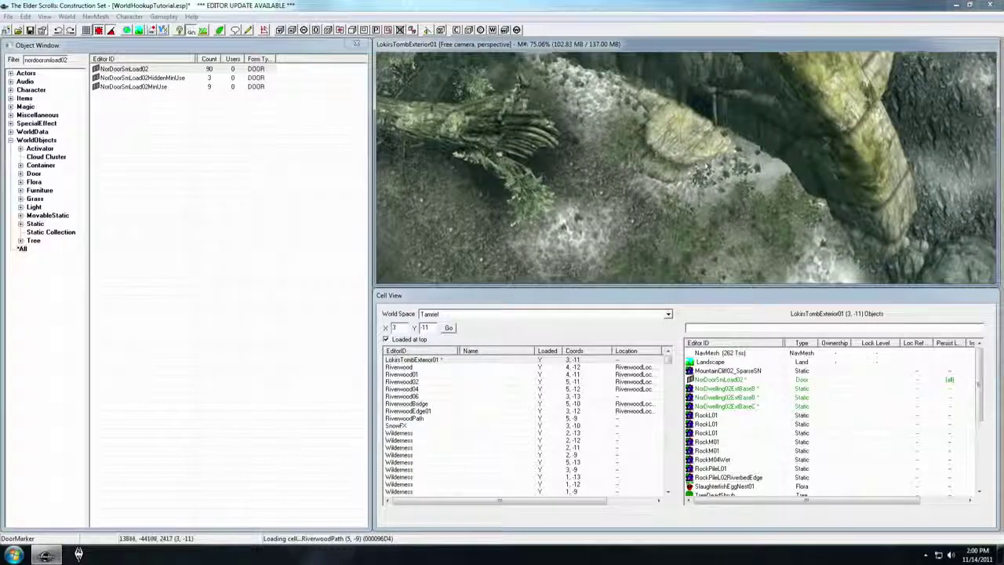
{"action": "middle_click_drag", "start_coordinate": [709, 173], "coordinate": [749, 196], "text": "shift"}
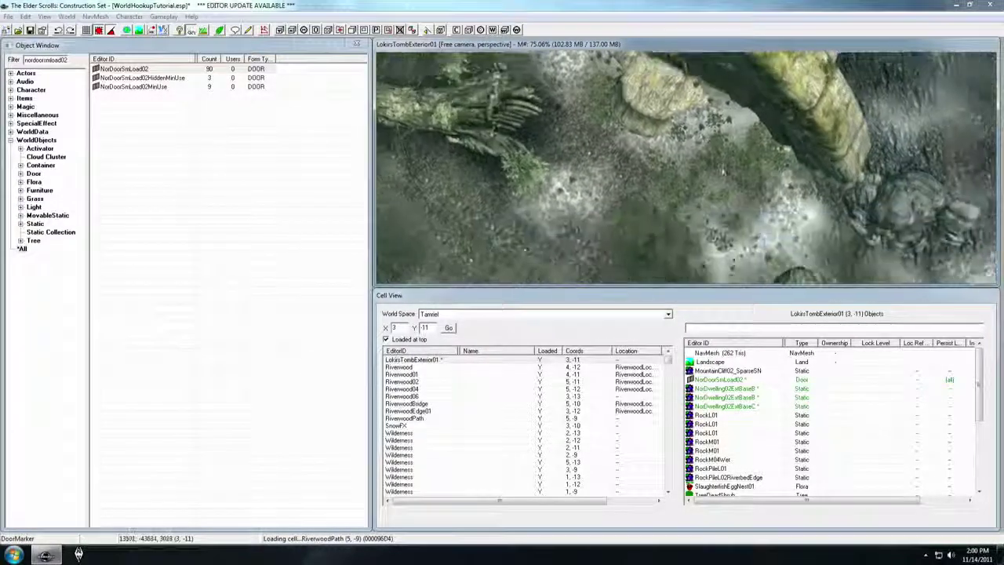
{"action": "middle_click_drag", "start_coordinate": [715, 163], "coordinate": [720, 161], "text": "shift"}
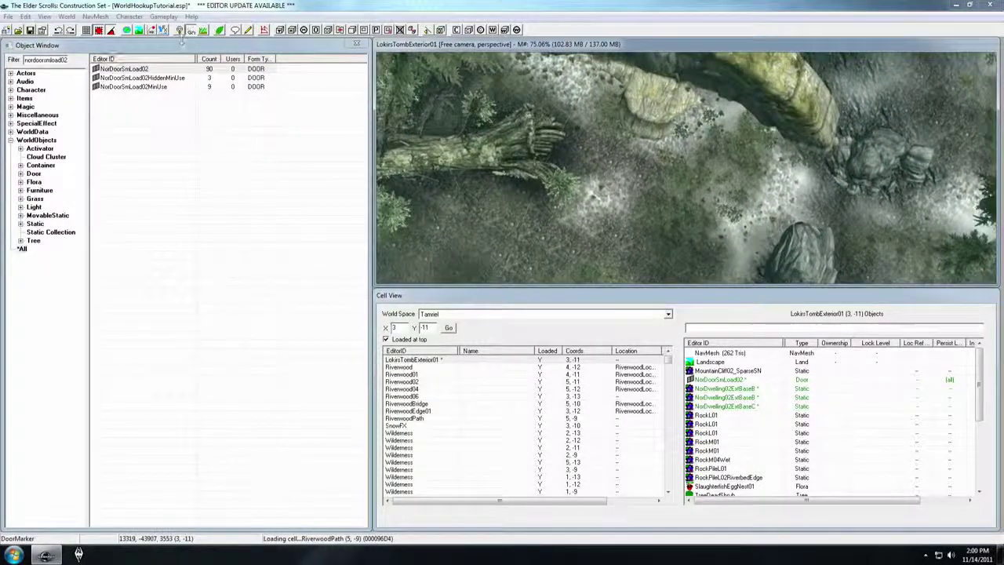
{"action": "double_click", "coordinate": [25, 60]}
{"action": "type", "text": "msu"}
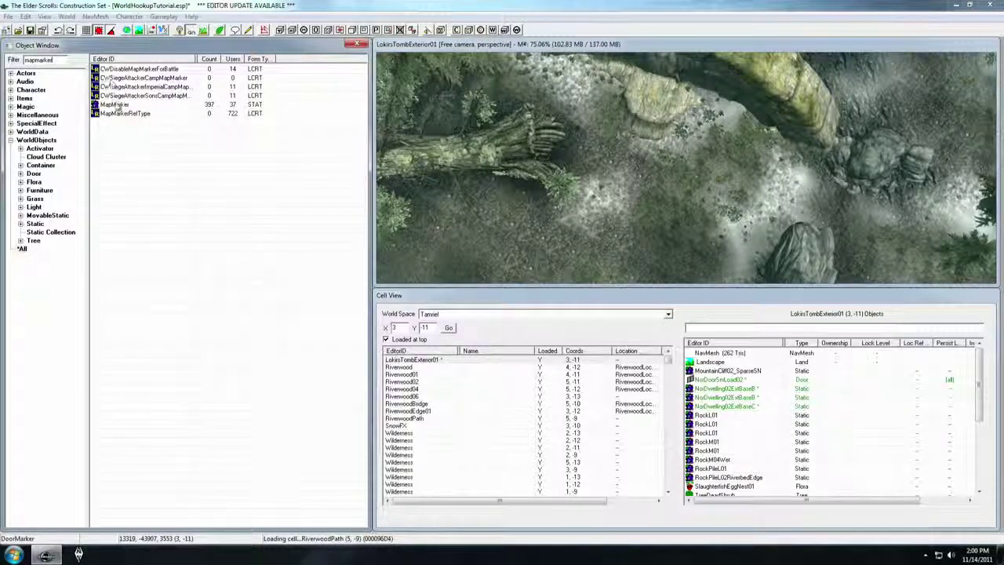
{"action": "scroll", "coordinate": [632, 154], "scroll_direction": "up", "scroll_amount": 3}
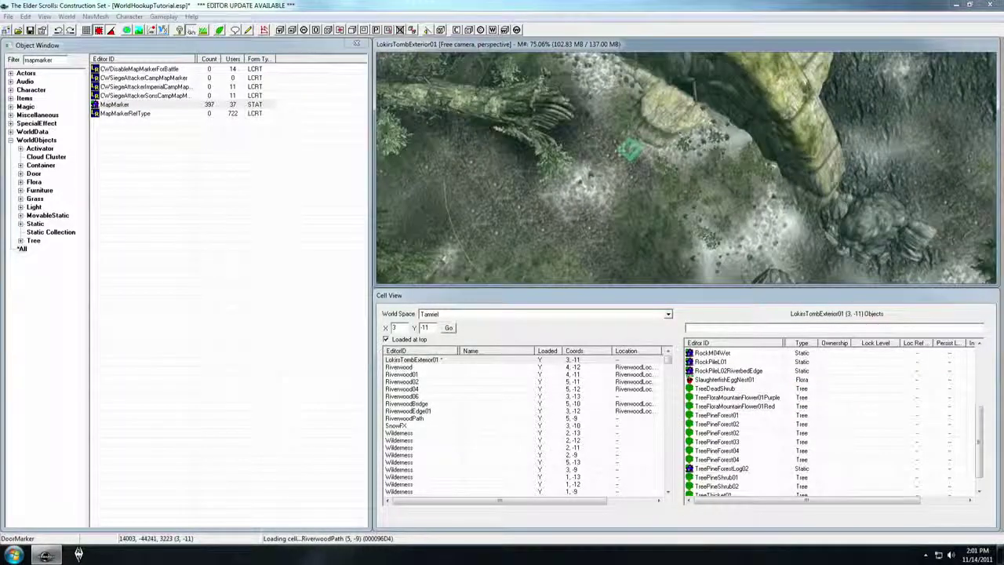
{"action": "middle_click_drag", "start_coordinate": [616, 149], "coordinate": [616, 118], "text": "shift"}
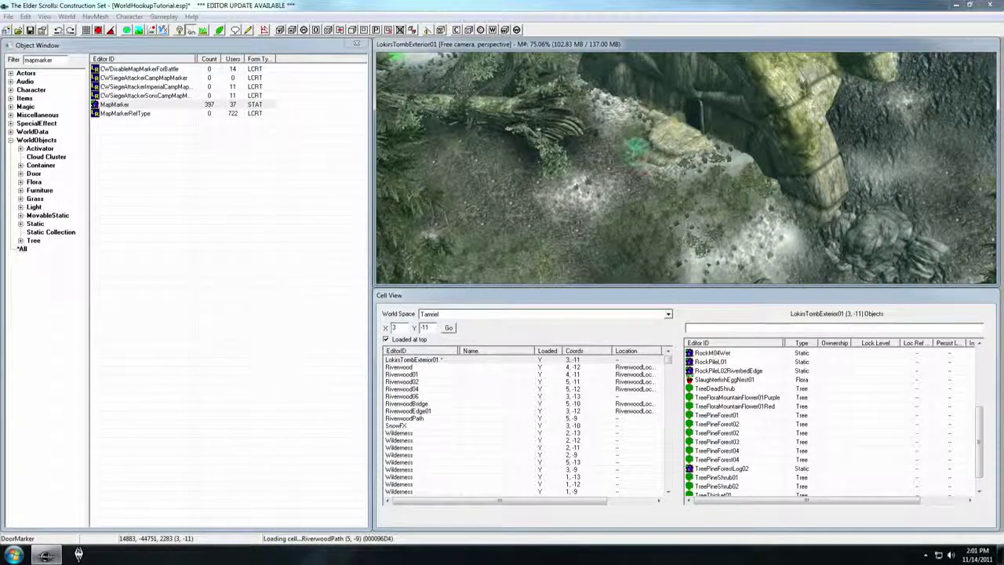
{"action": "middle_click_drag", "start_coordinate": [637, 146], "coordinate": [650, 170], "text": "shift"}
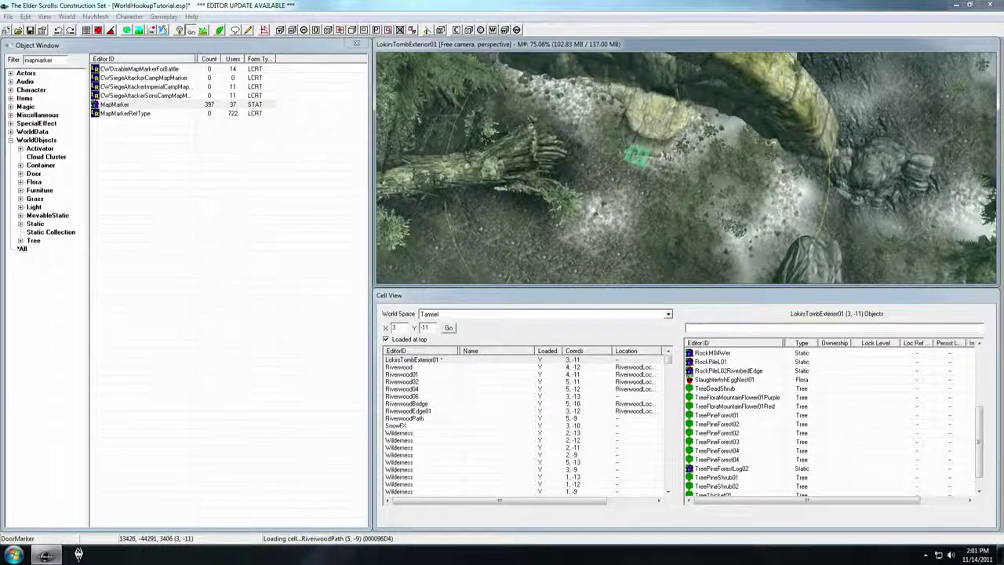
Enable marker data on the map marker outside the tomb entrance and name it "Lokir's Tomb"
{"action": "middle_click_drag", "start_coordinate": [647, 141], "coordinate": [652, 166]}
{"action": "scroll", "coordinate": [652, 168], "scroll_direction": "up", "scroll_amount": 2}
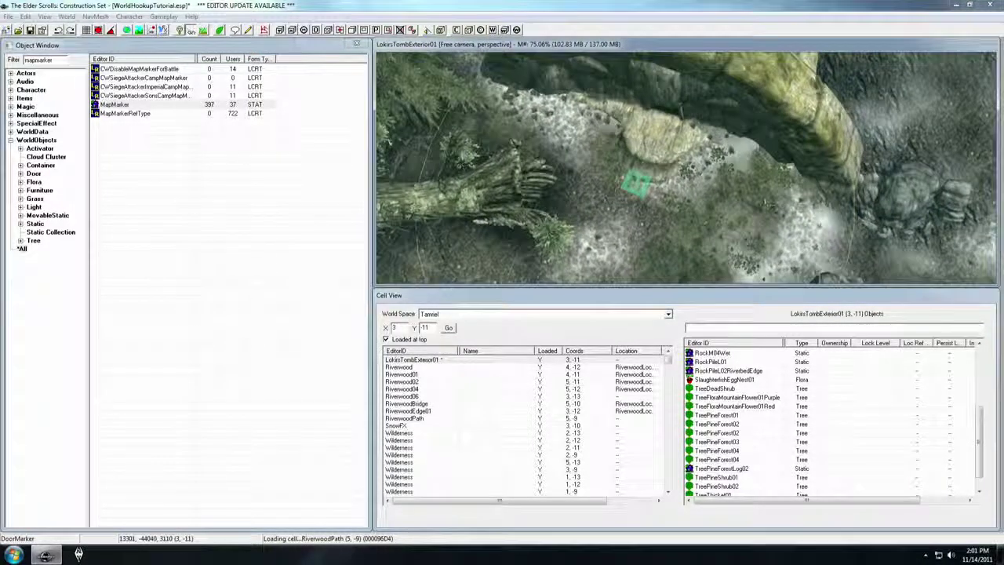
{"action": "middle_click_drag", "start_coordinate": [749, 204], "coordinate": [762, 205]}
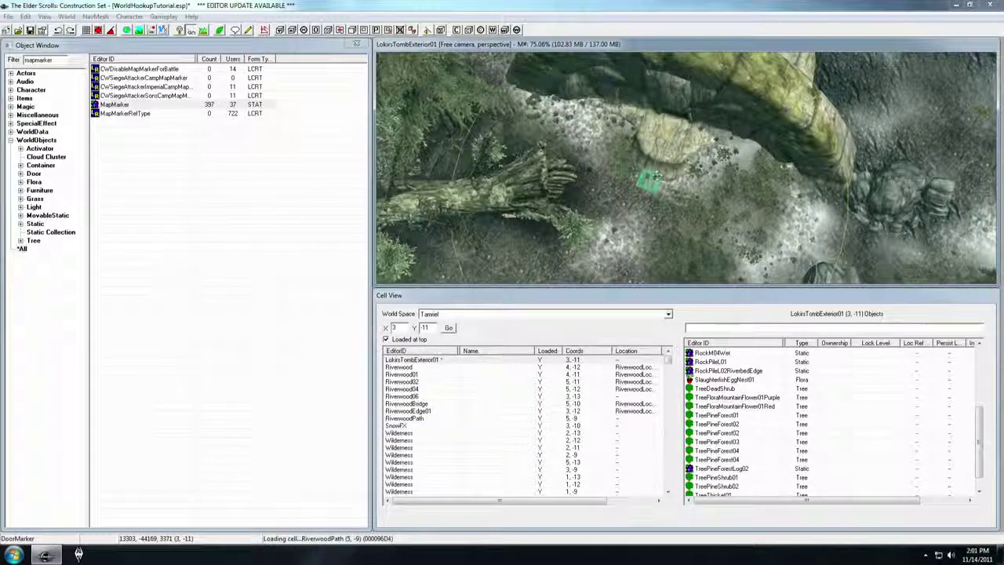
{"action": "double_click", "coordinate": [648, 182]}
{"action": "left_click", "coordinate": [452, 216]}
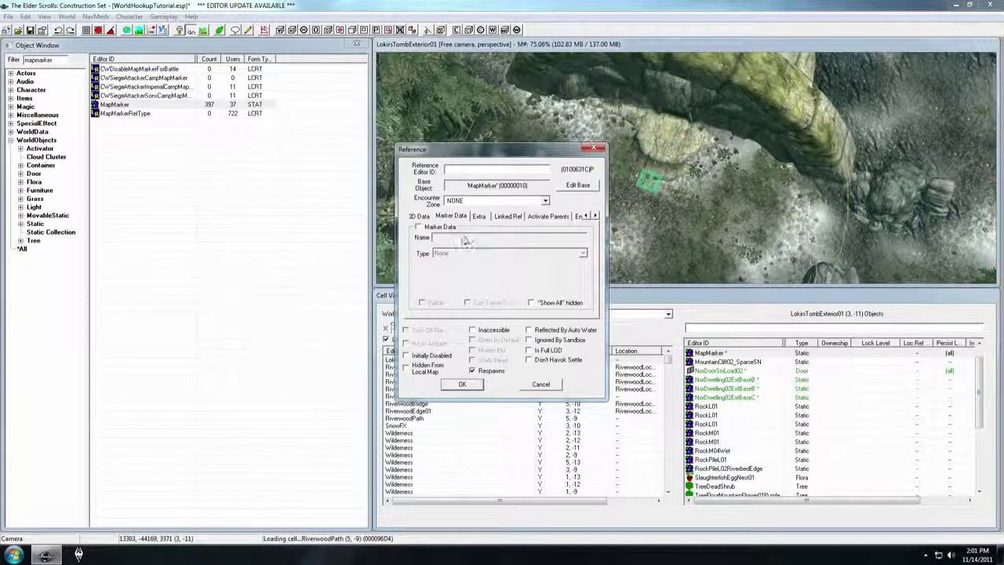
{"action": "left_click", "coordinate": [480, 218]}
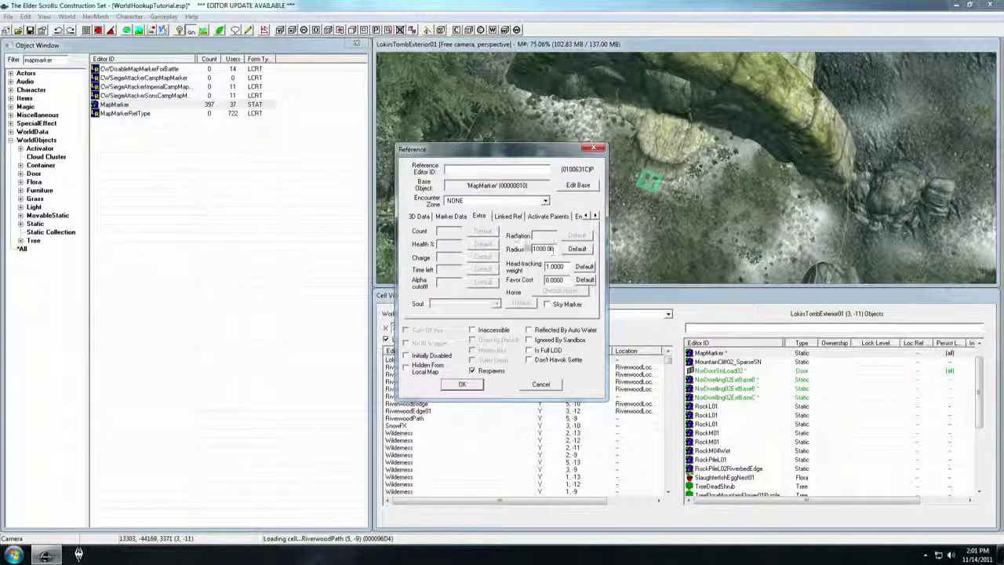
{"action": "left_click", "coordinate": [452, 217]}
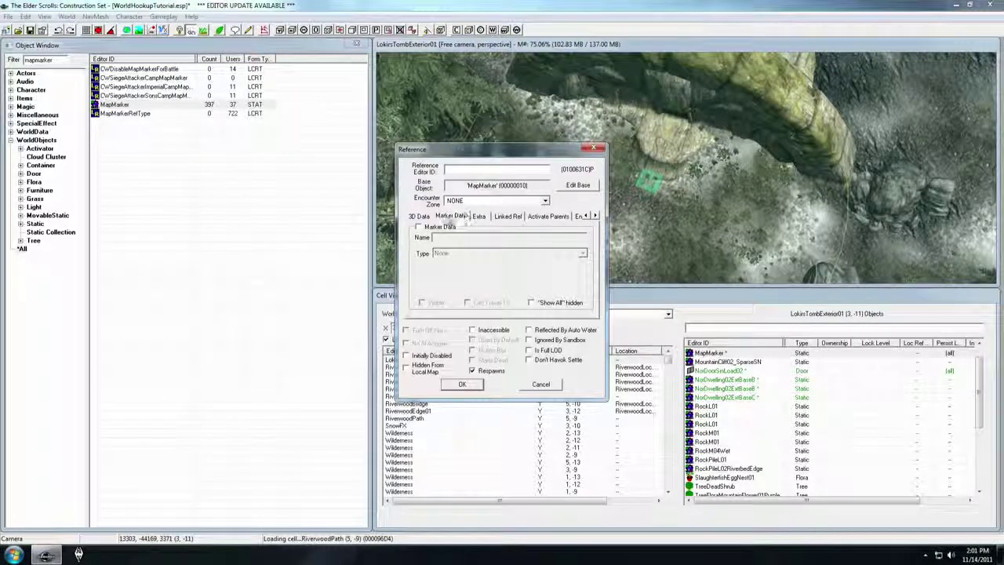
{"action": "left_click", "coordinate": [418, 227]}
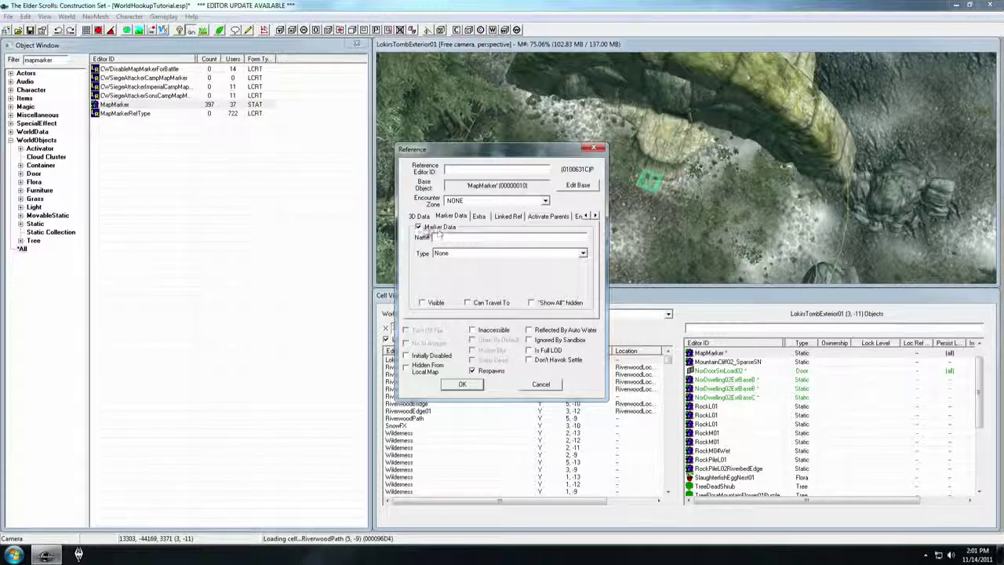
{"action": "left_click", "coordinate": [441, 237]}
{"action": "type", "text": "Lokir's Tomb"}
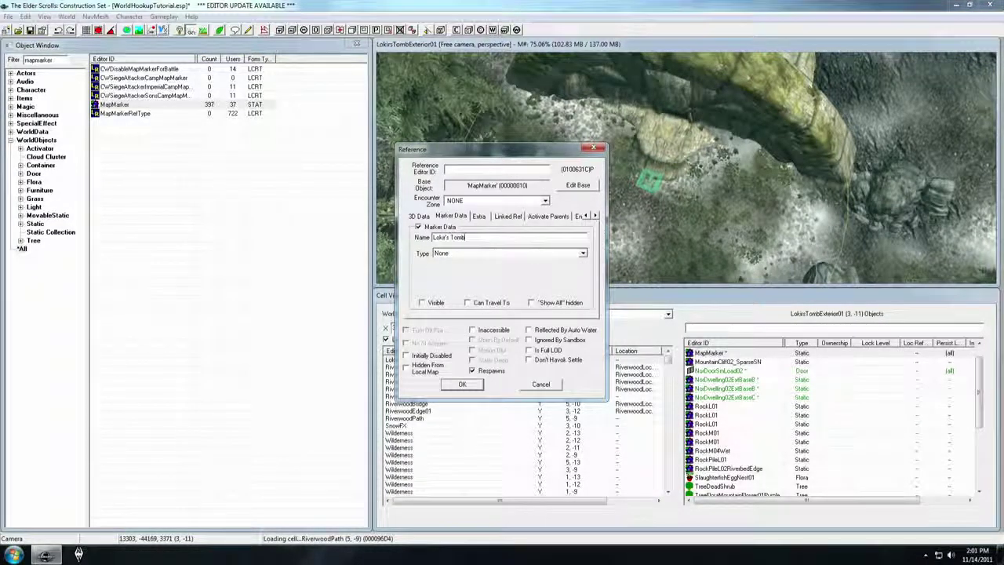
Set the map marker's type to Nordic Ruin and accept the reference changes
{"action": "left_click", "coordinate": [503, 254]}
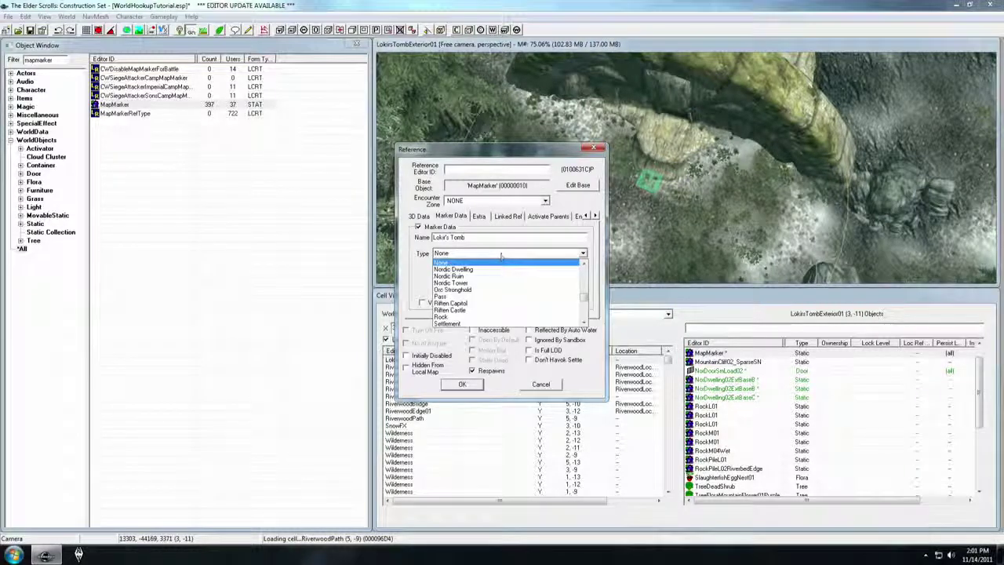
{"action": "left_click", "coordinate": [487, 278]}
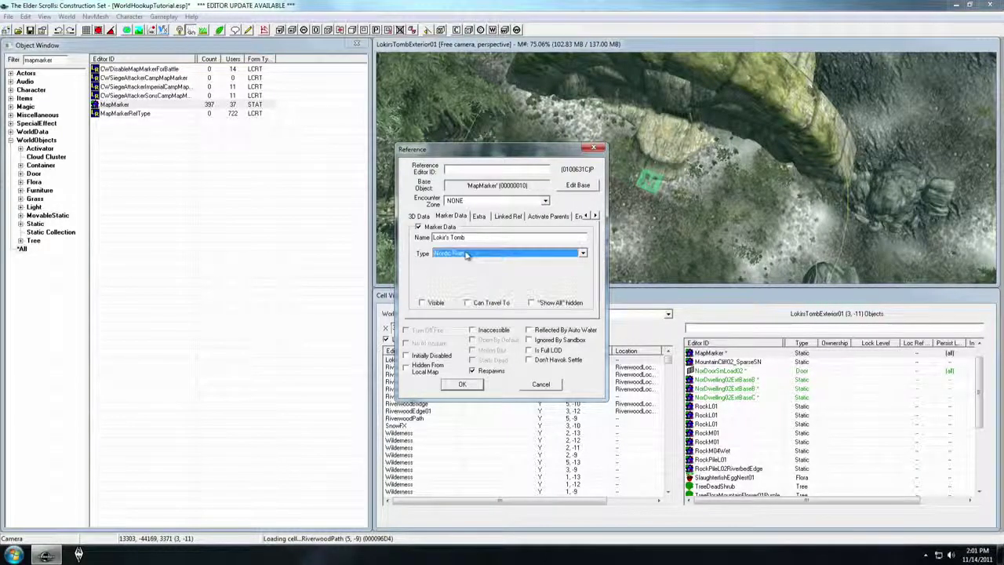
{"action": "left_click", "coordinate": [462, 383]}
{"action": "mouse_move", "coordinate": [628, 205]}
{"action": "middle_mouse_down", "text": "shift"}
{"action": "mouse_move", "coordinate": [718, 142]}
{"action": "mouse_move", "coordinate": [675, 94]}
{"action": "mouse_move", "coordinate": [635, 94]}
{"action": "middle_mouse_up", "text": "shift"}
{"action": "mouse_move", "coordinate": [728, 163]}
{"action": "middle_mouse_down", "text": "shift"}
{"action": "mouse_move", "coordinate": [698, 175]}
{"action": "mouse_move", "coordinate": [703, 157]}
{"action": "mouse_move", "coordinate": [701, 179]}
{"action": "middle_mouse_up", "text": "shift"}
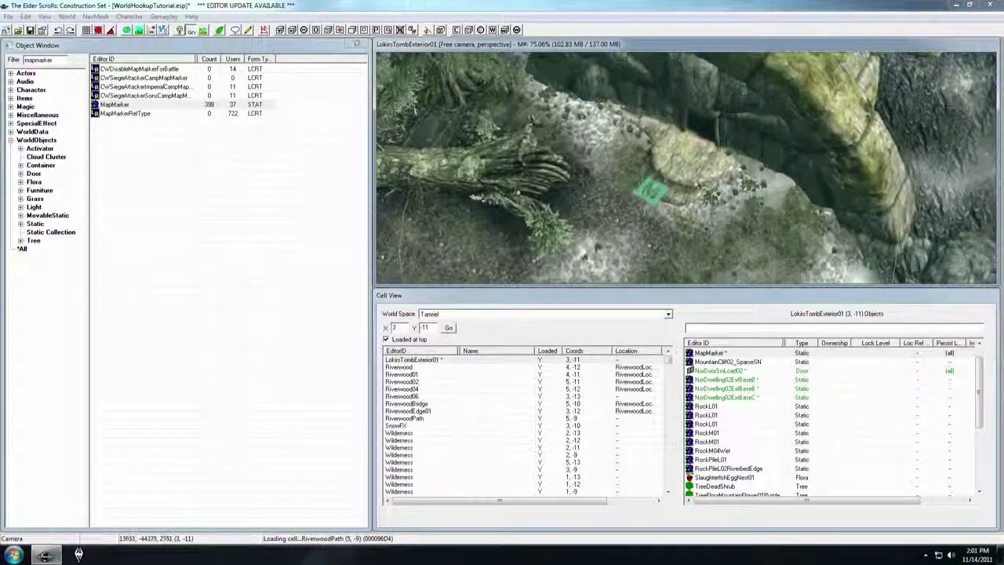
{"action": "middle_click_drag", "start_coordinate": [662, 220], "coordinate": [663, 202]}
{"action": "scroll", "coordinate": [662, 202], "scroll_direction": "down", "scroll_amount": 2}
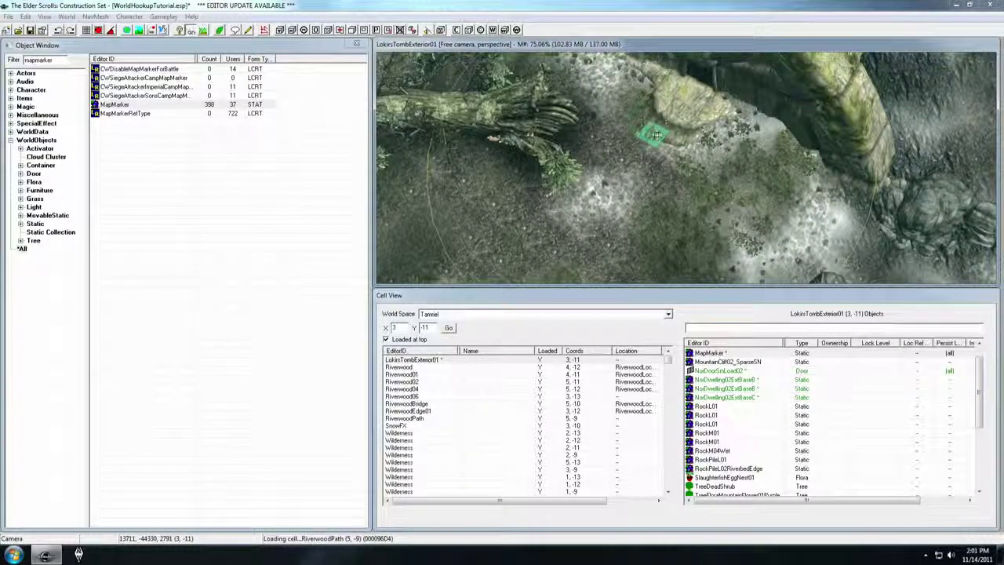
{"action": "scroll", "coordinate": [660, 132], "scroll_direction": "up", "scroll_amount": 2}
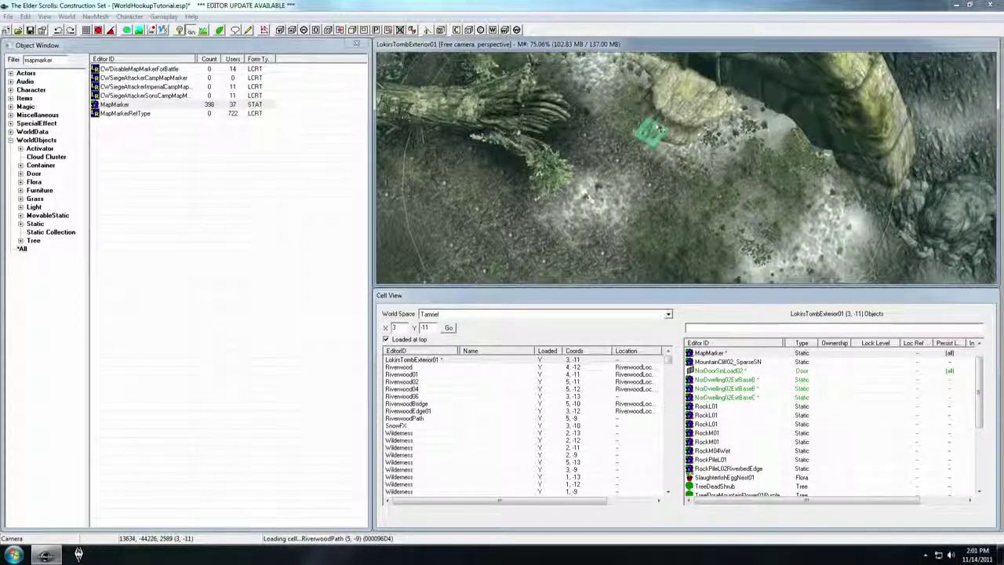
{"action": "mouse_move", "coordinate": [655, 130]}
{"action": "middle_mouse_down", "text": "shift"}
{"action": "mouse_move", "coordinate": [638, 82]}
{"action": "mouse_move", "coordinate": [666, 161]}
{"action": "mouse_move", "coordinate": [653, 147]}
{"action": "middle_mouse_up", "text": "shift"}
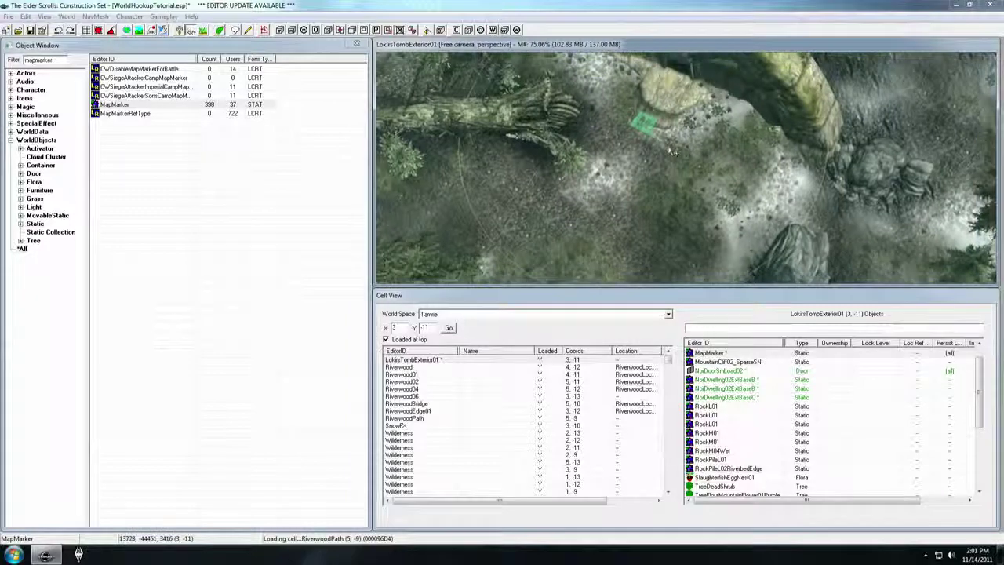
{"action": "scroll", "coordinate": [664, 151], "scroll_direction": "down", "scroll_amount": 1}
Filter the objects for xmarkerh and place an XMarkerHeading on the open ground some distance in front of the map marker
{"action": "double_click", "coordinate": [53, 59]}
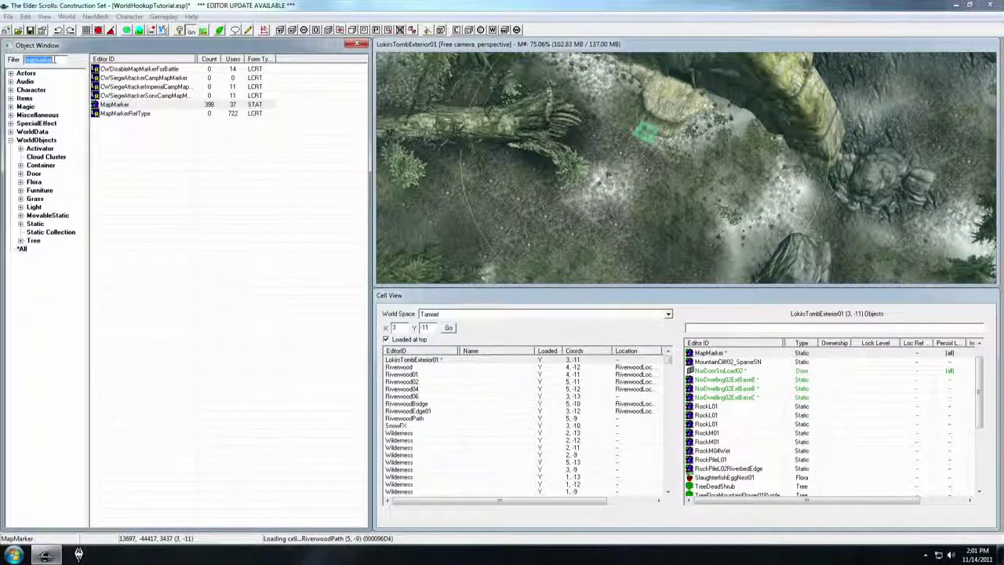
{"action": "type", "text": "xmarkerhe"}
{"action": "key", "text": "BackSpace"}
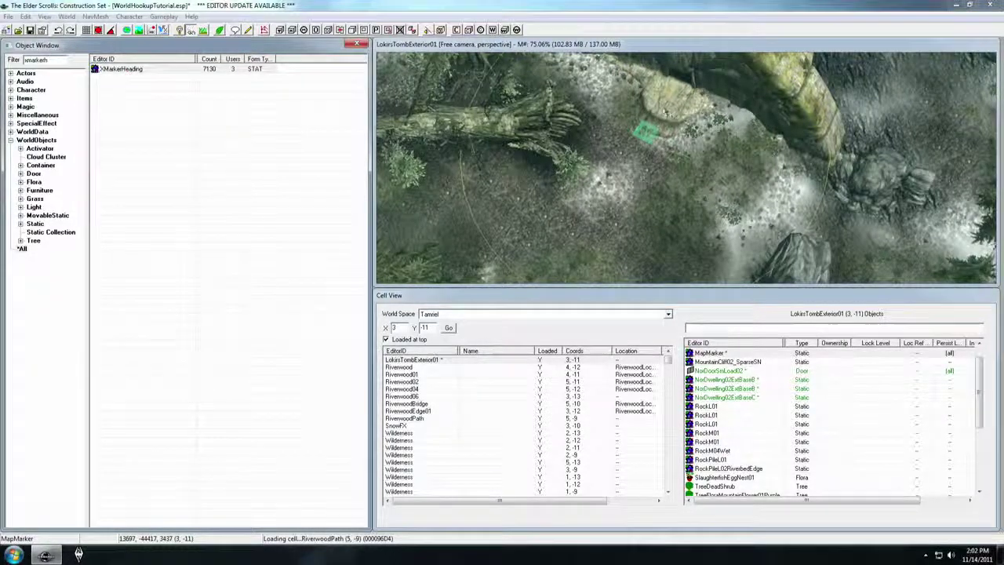
{"action": "left_click_drag", "start_coordinate": [118, 69], "coordinate": [633, 253]}
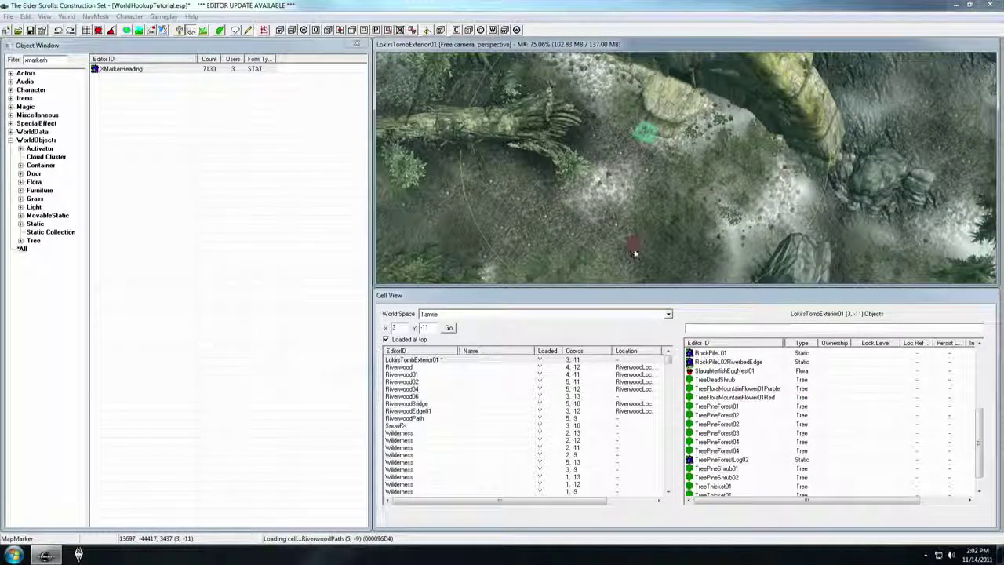
Add a linked reference from the map marker to the new XMarkerHeading by picking it in the render view, with keyword NONE
{"action": "mouse_move", "coordinate": [634, 252]}
{"action": "middle_mouse_down", "text": "shift"}
{"action": "mouse_move", "coordinate": [604, 248]}
{"action": "mouse_move", "coordinate": [694, 120]}
{"action": "mouse_move", "coordinate": [688, 150]}
{"action": "middle_mouse_up", "text": "shift"}
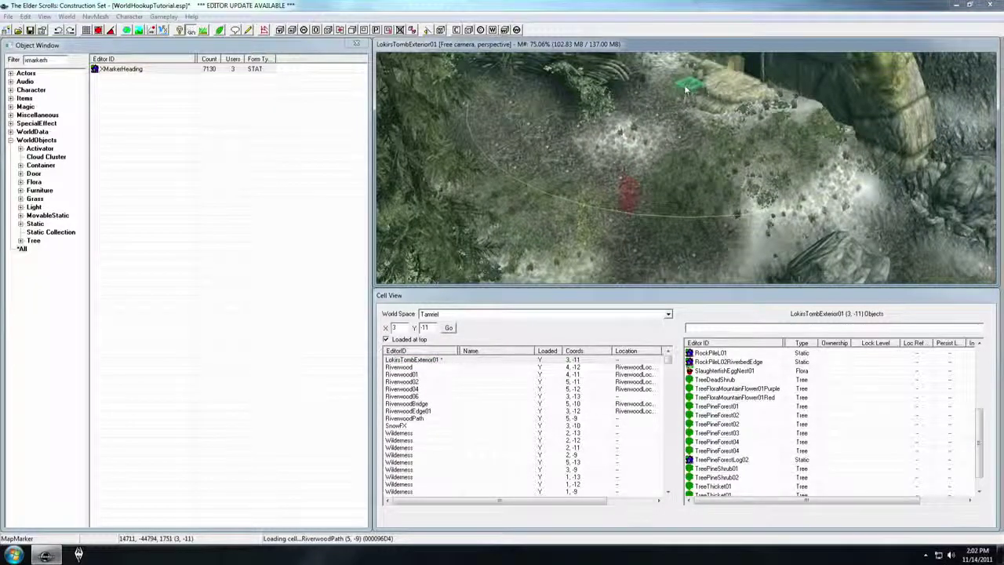
{"action": "double_click", "coordinate": [685, 91]}
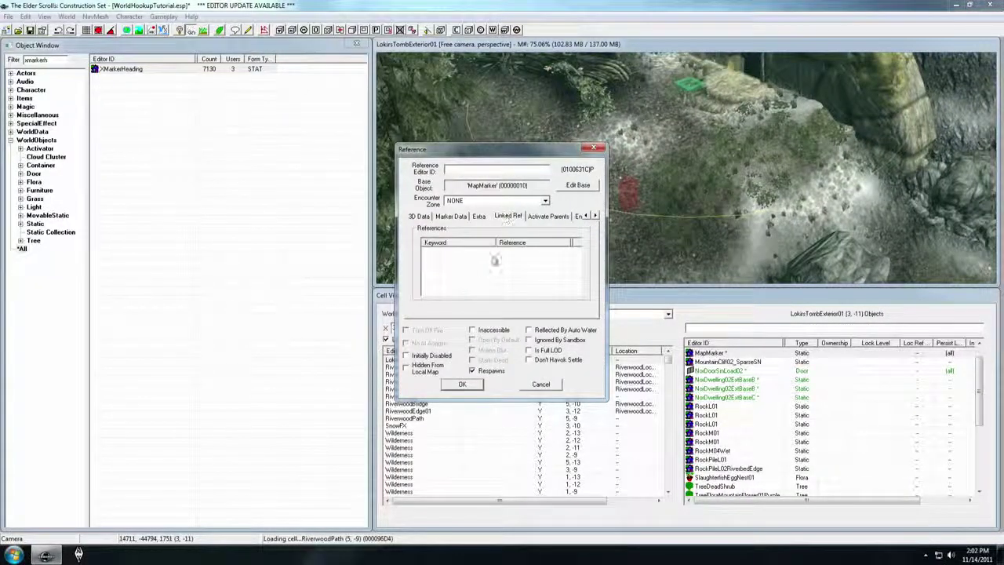
{"action": "double_click", "coordinate": [485, 265]}
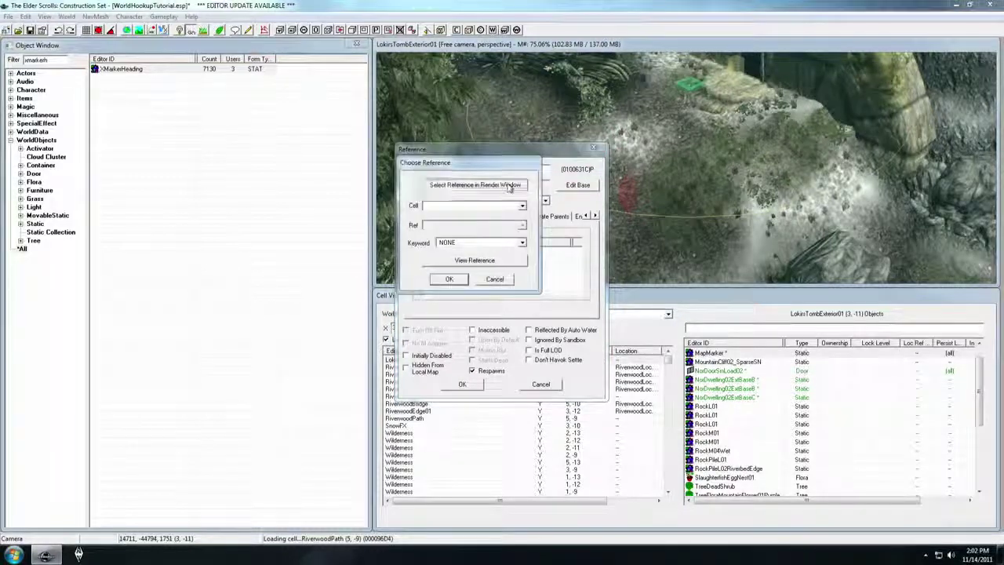
{"action": "left_click", "coordinate": [510, 185]}
{"action": "left_click", "coordinate": [629, 192]}
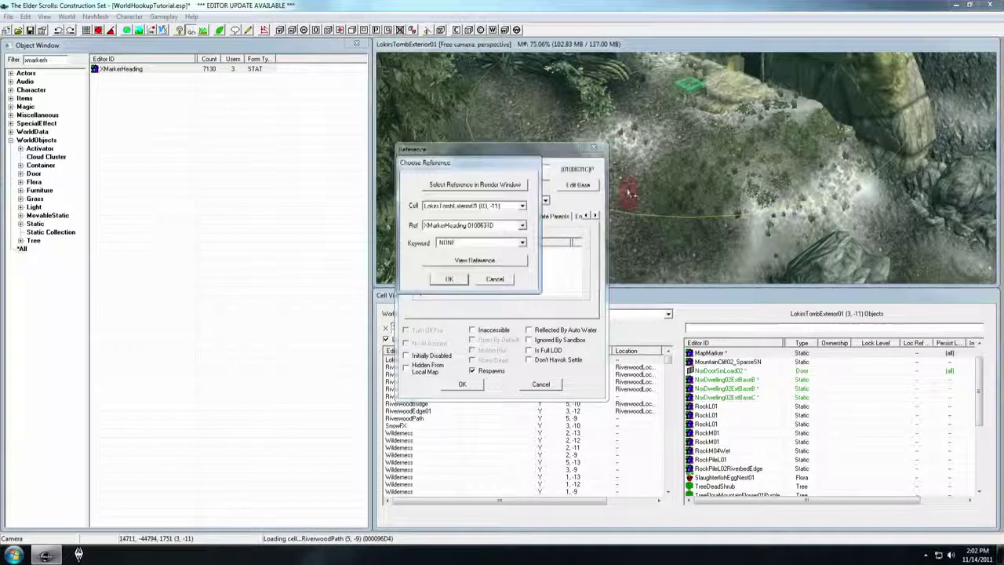
{"action": "left_click", "coordinate": [448, 279]}
{"action": "left_click", "coordinate": [462, 384]}
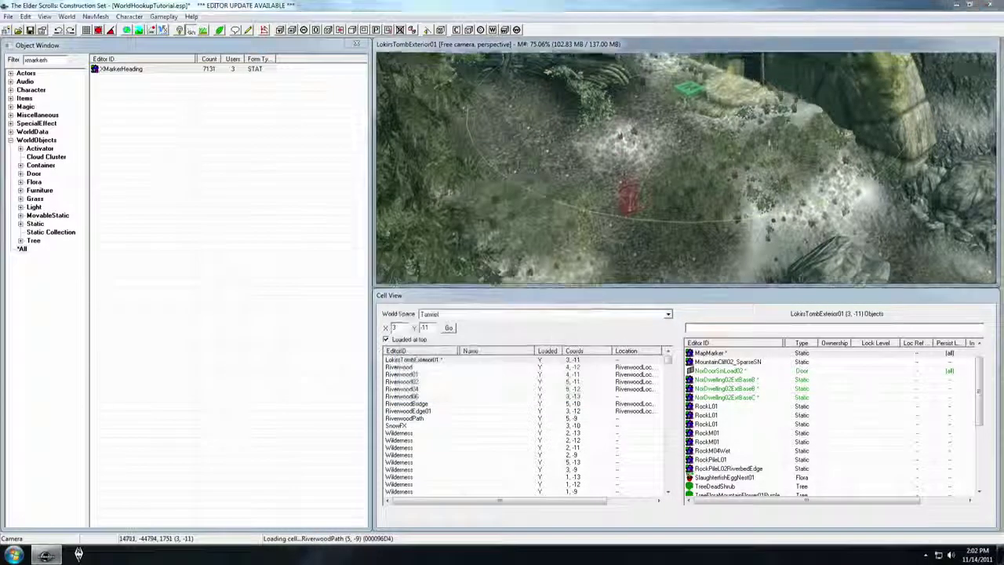